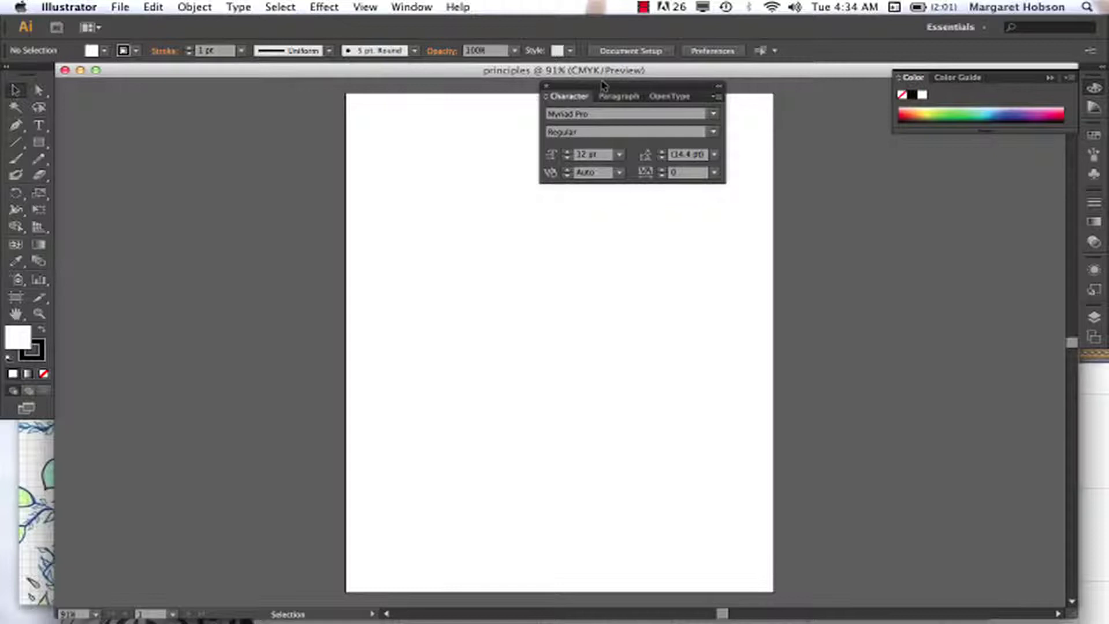
# - Drag the Character panel to the right of the artboard and lower the toolbox slightly
pyautogui.moveTo(595, 89); pyautogui.dragTo(869, 203)
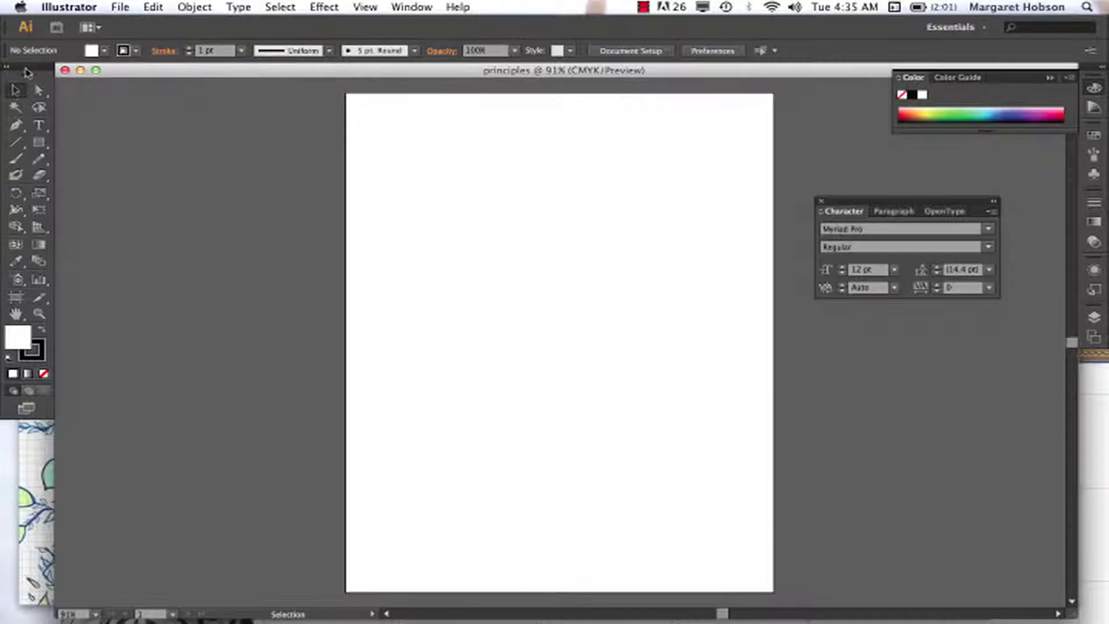
pyautogui.moveTo(25, 71); pyautogui.dragTo(28, 100)
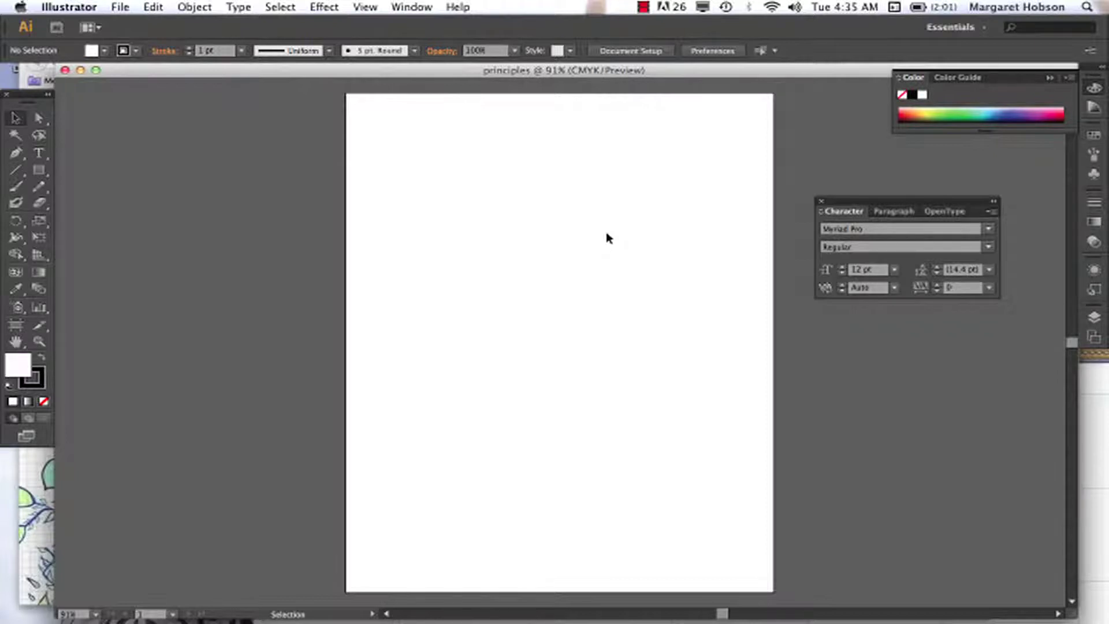
# - Start a new document from the Letter page size preset
pyautogui.click(122, 7)
pyautogui.click(136, 23)
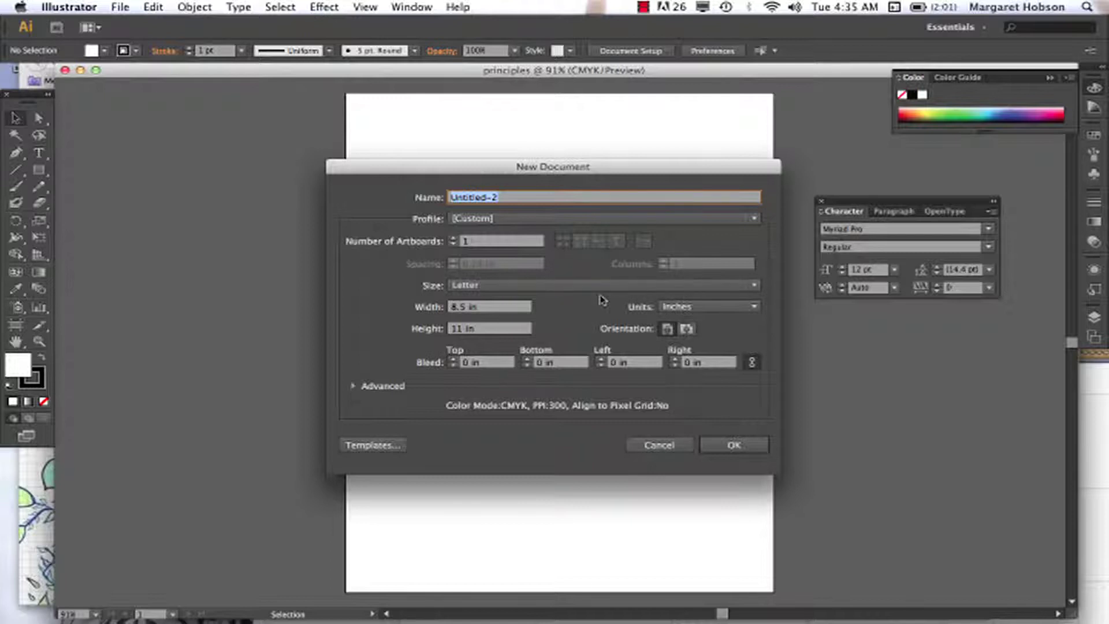
pyautogui.click(756, 287)
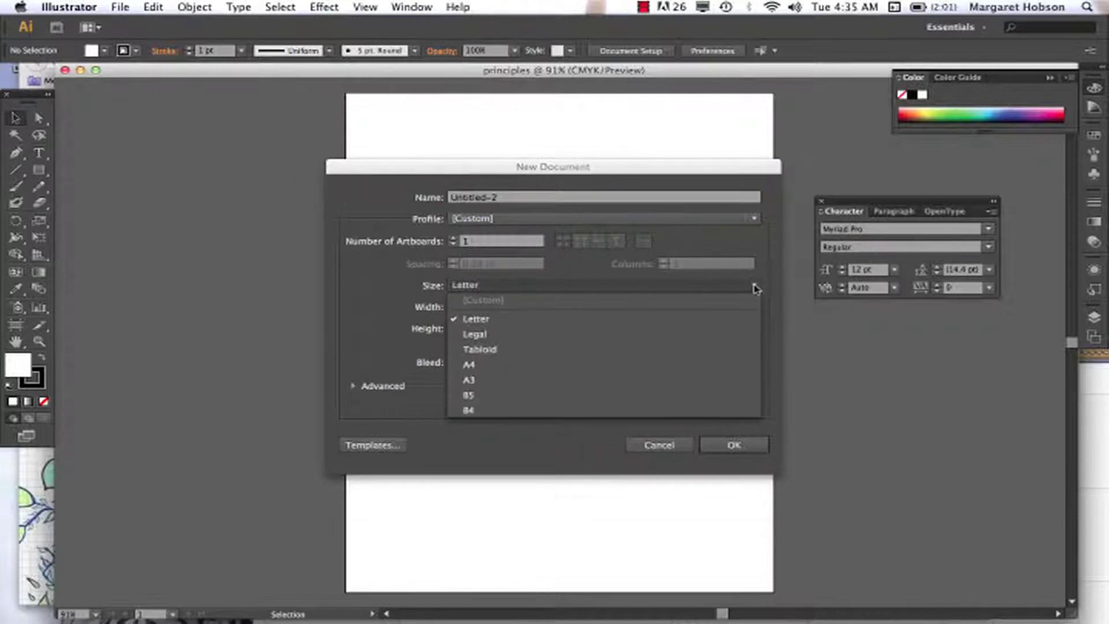
pyautogui.click(564, 319)
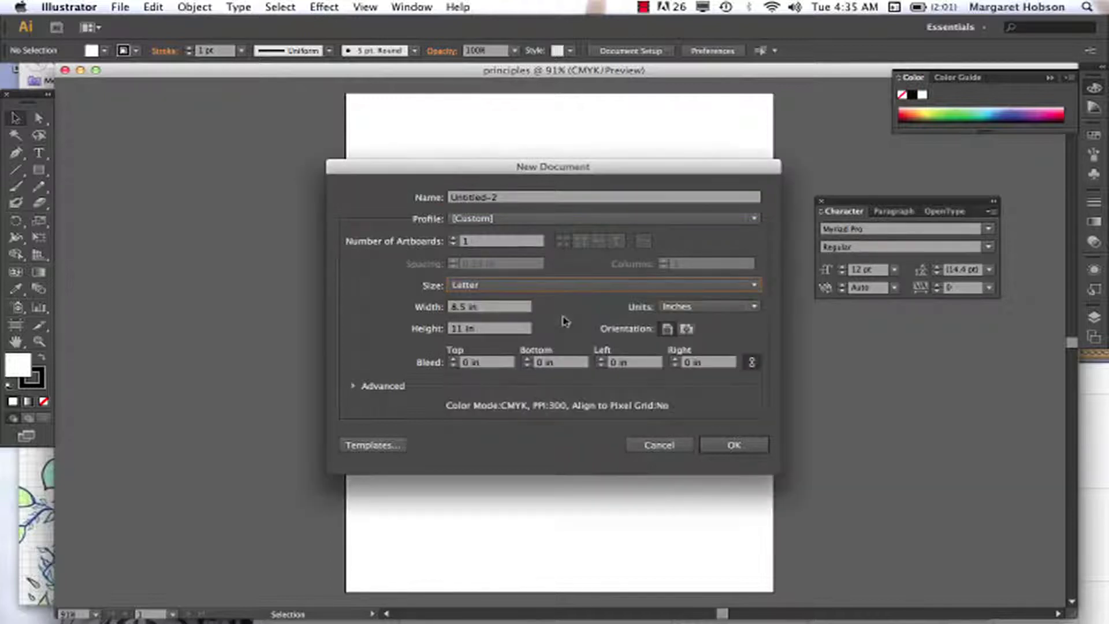
# - Set the page to 6 in × 5 in landscape, create it, and zoom out
pyautogui.click(485, 313)
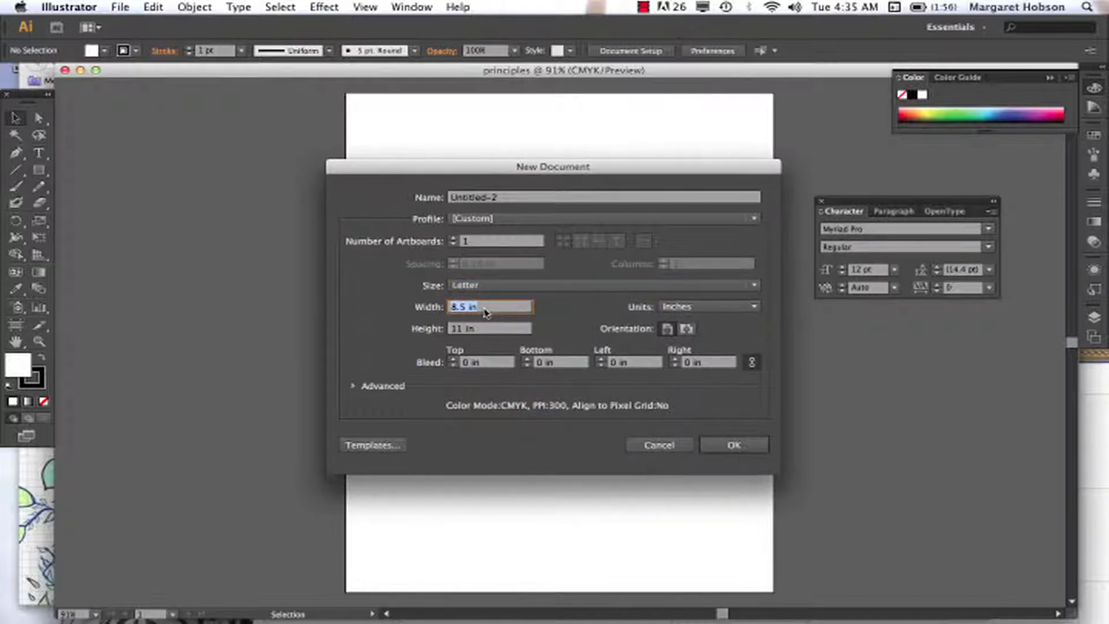
pyautogui.write('6')
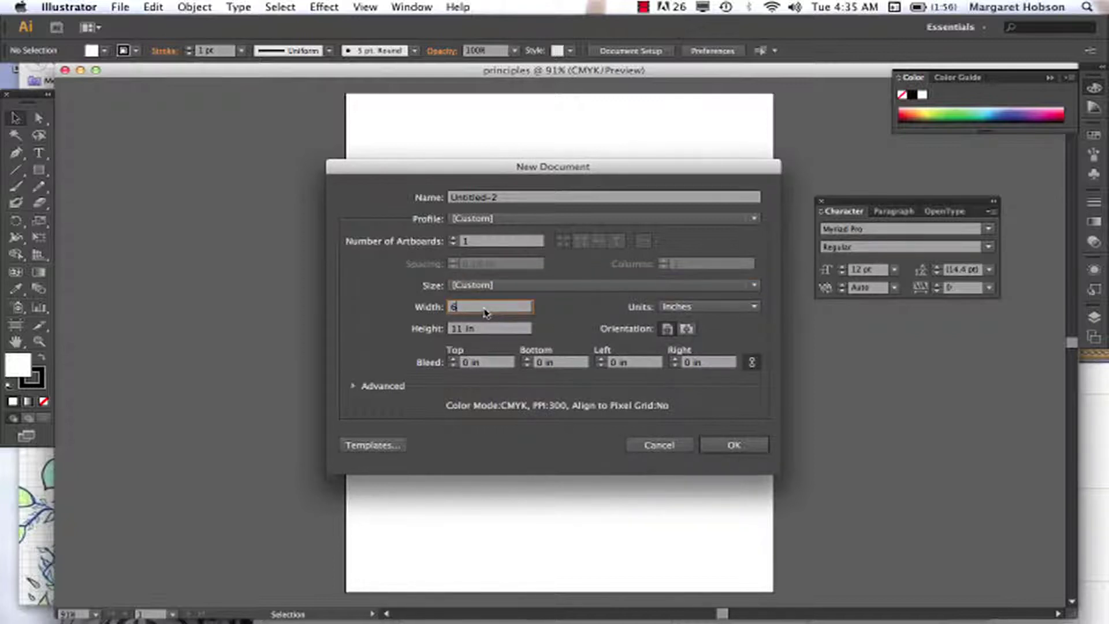
pyautogui.click(462, 330)
pyautogui.press('BackSpace')
pyautogui.press('BackSpace')
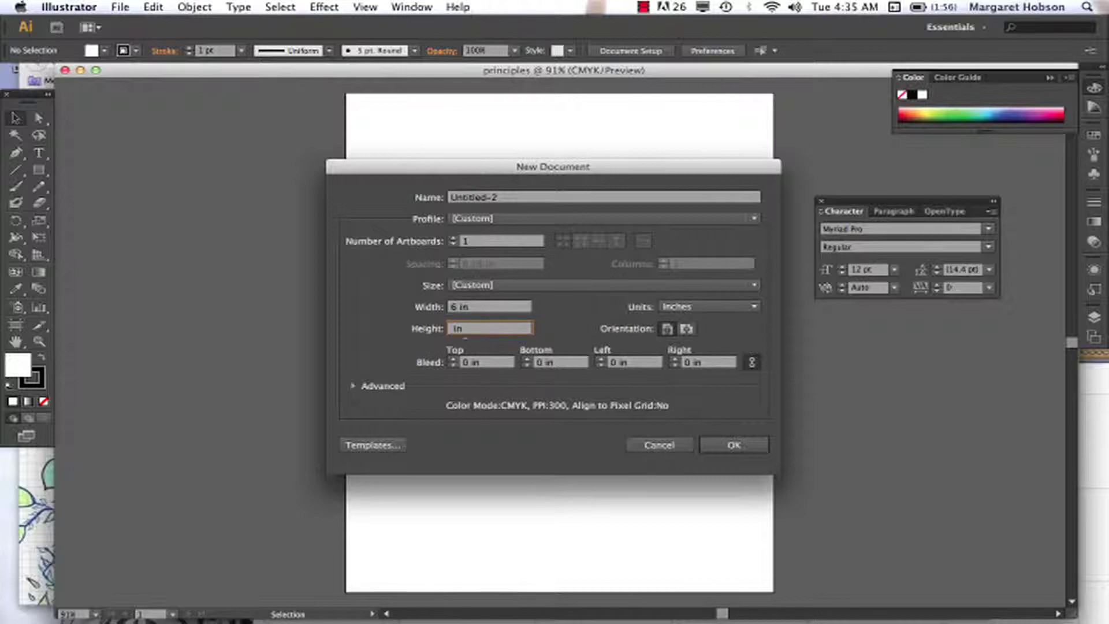
pyautogui.write('5')
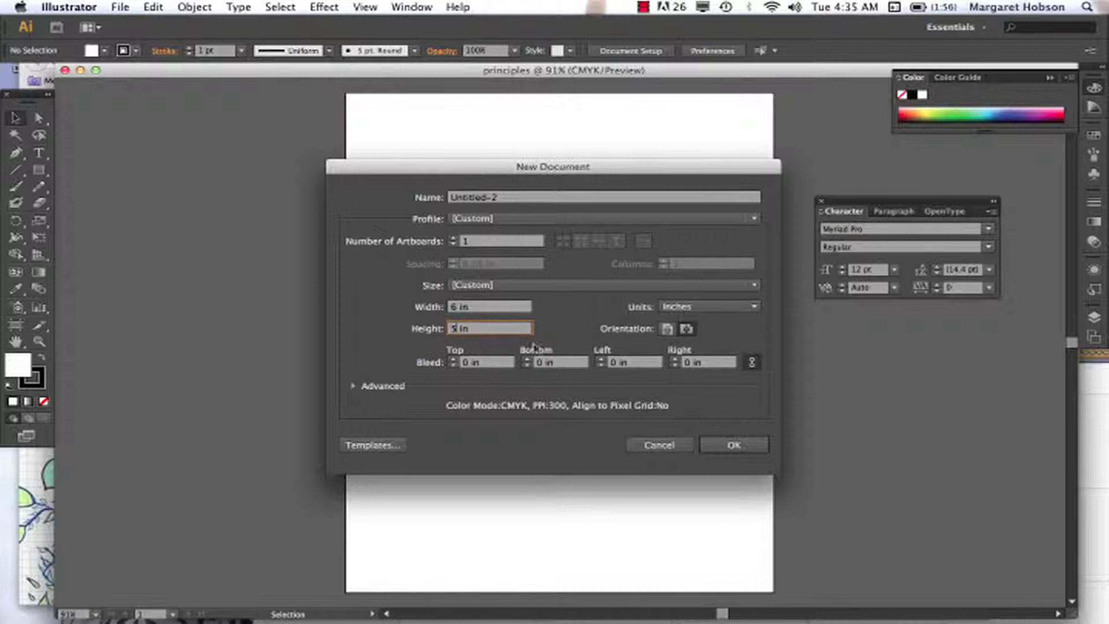
pyautogui.click(667, 329)
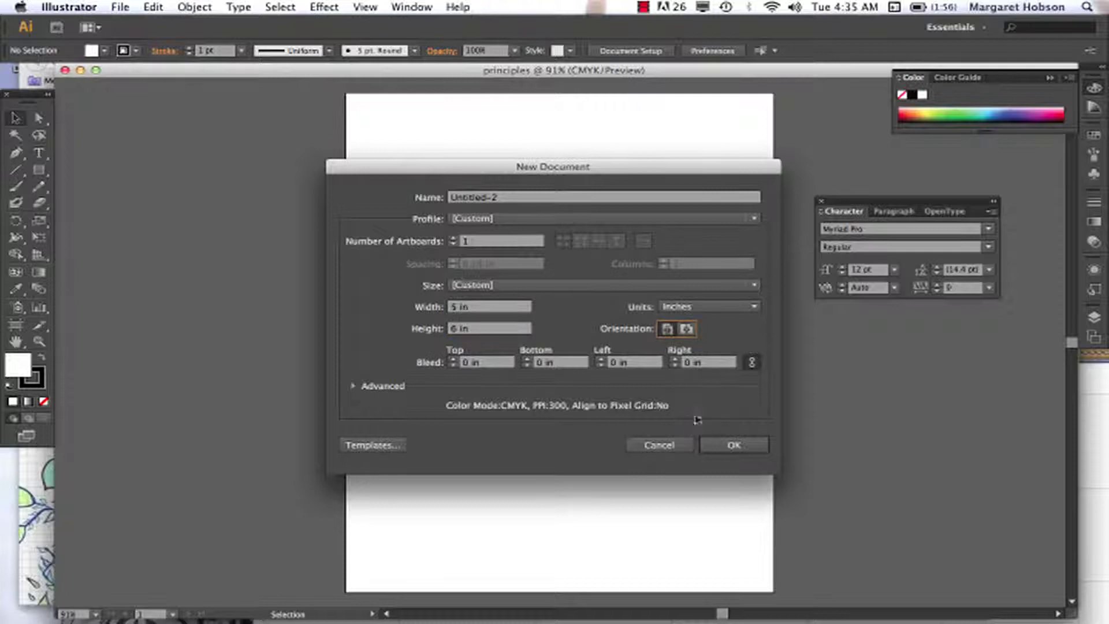
pyautogui.click(687, 329)
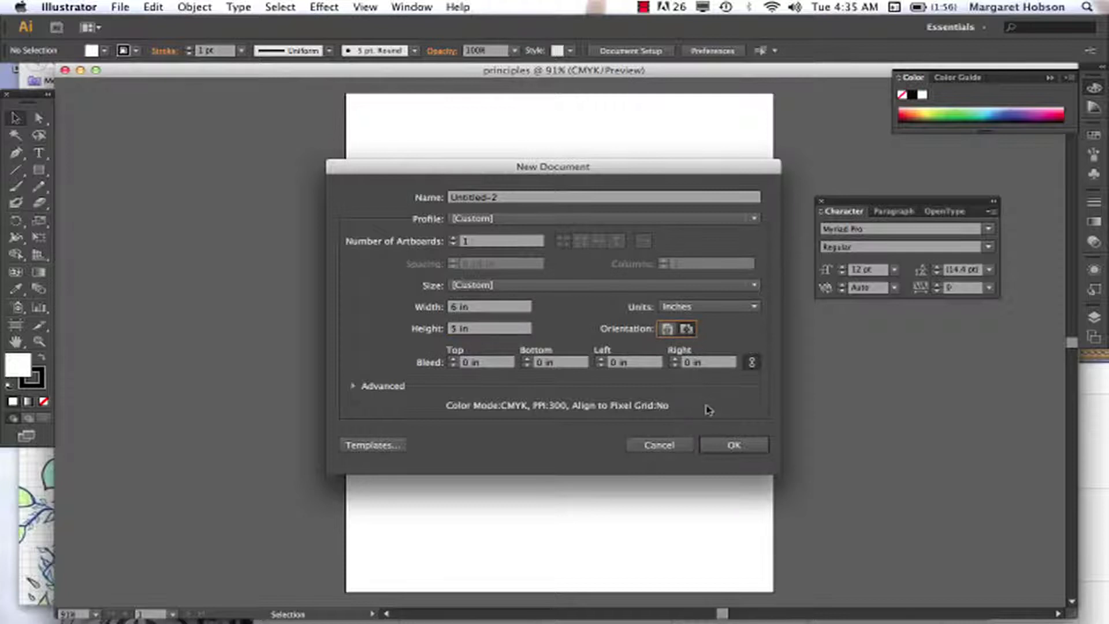
pyautogui.click(731, 446)
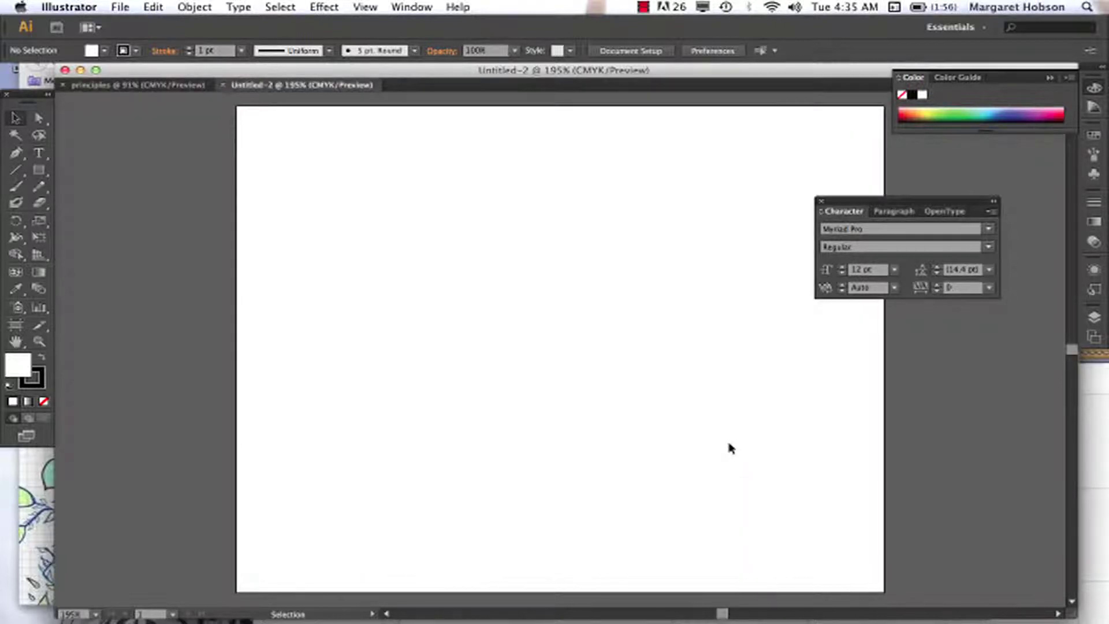
pyautogui.press('super+minus')
pyautogui.press('super+minus')
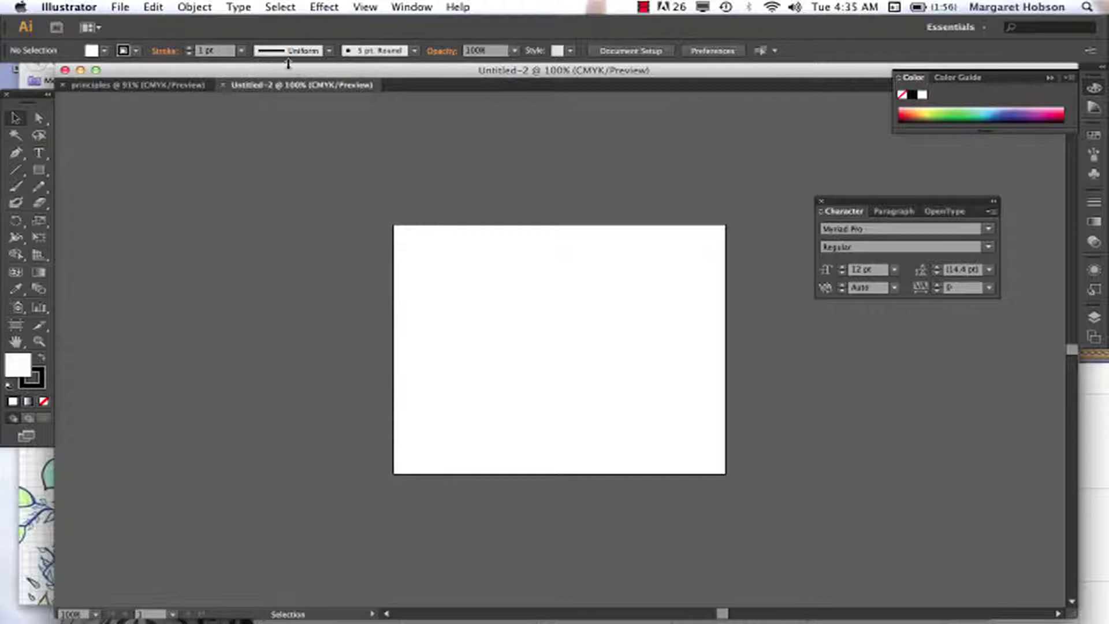
# - Create a new CMYK document with 4 artboards laid out in a grid by row
pyautogui.click(120, 7)
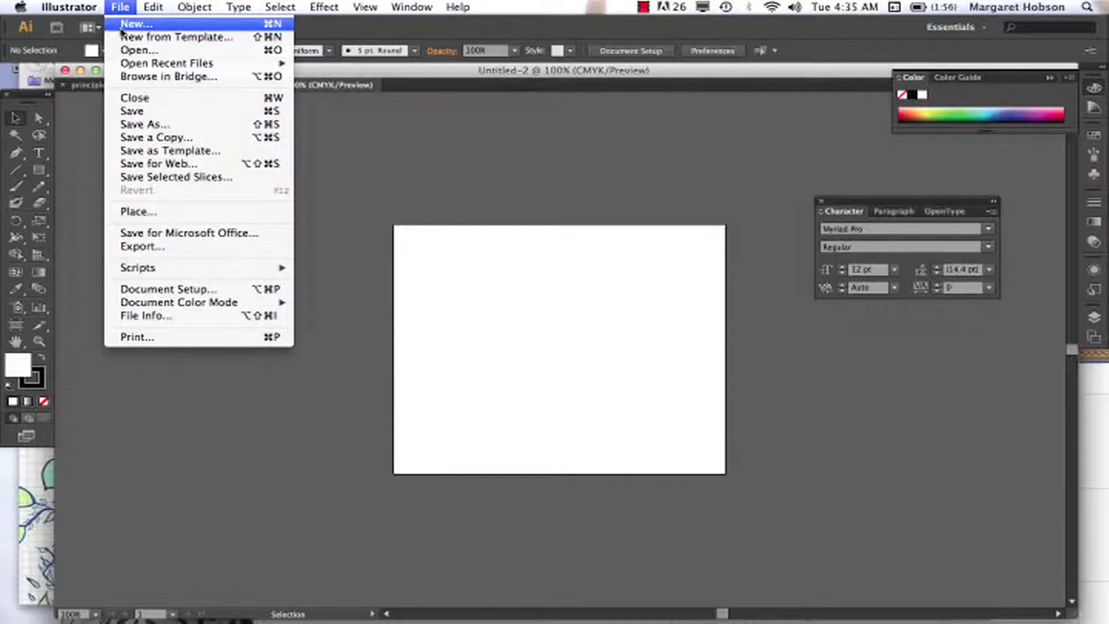
pyautogui.click(122, 26)
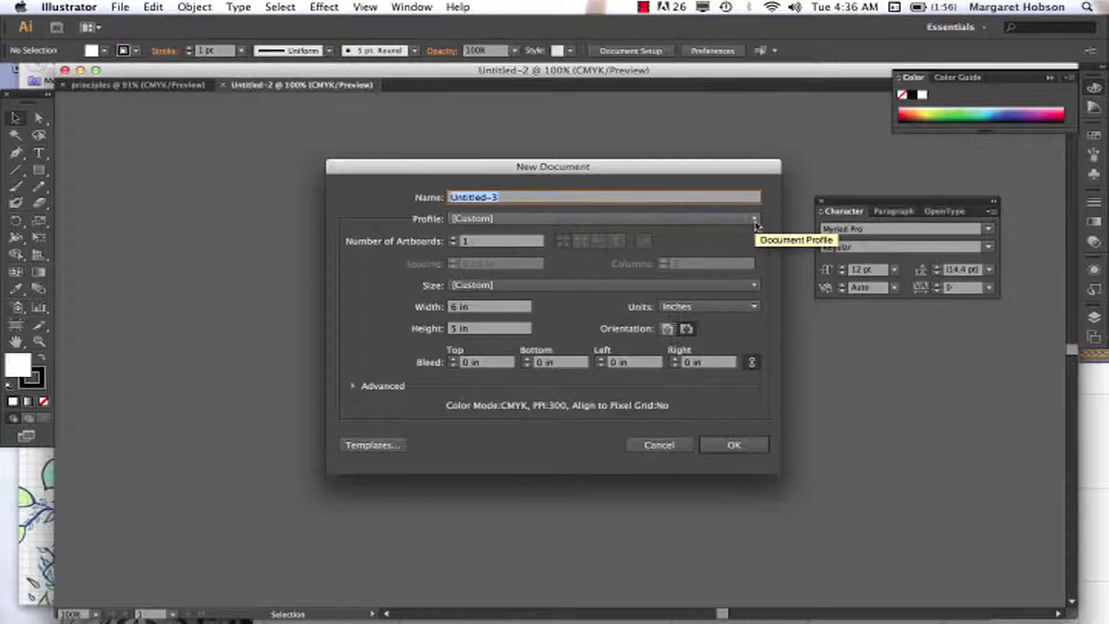
pyautogui.click(353, 385)
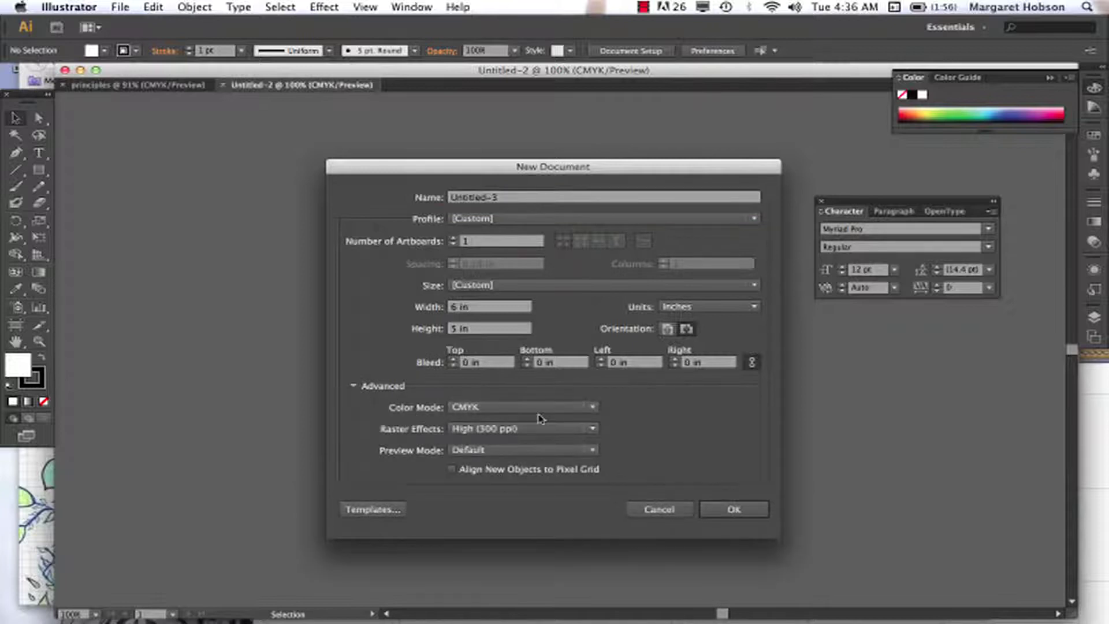
pyautogui.click(593, 407)
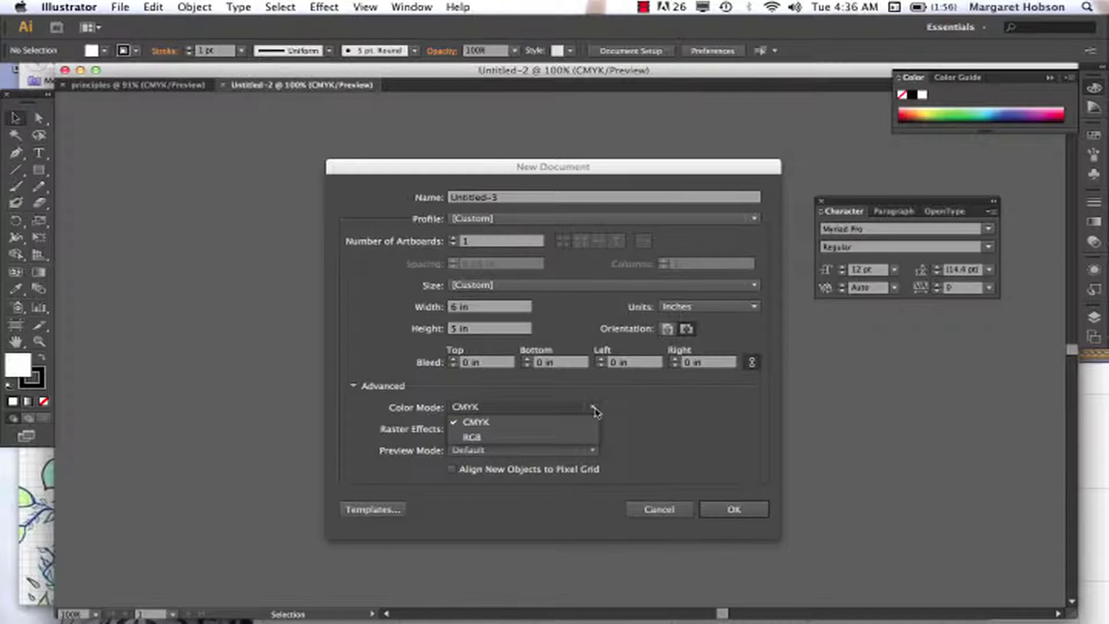
pyautogui.click(594, 410)
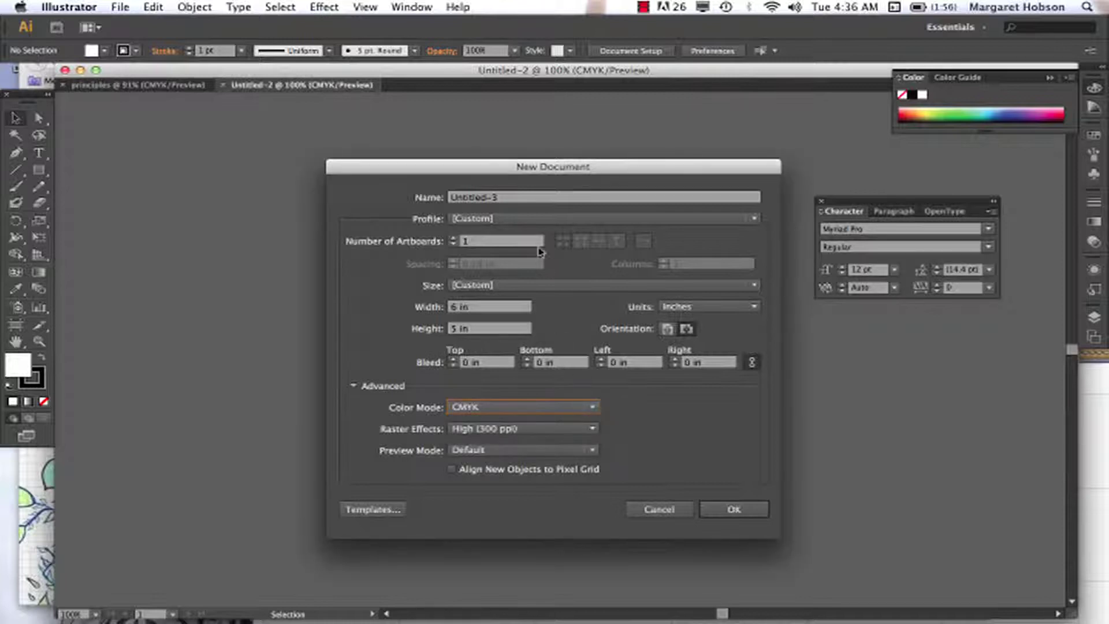
pyautogui.click(454, 238)
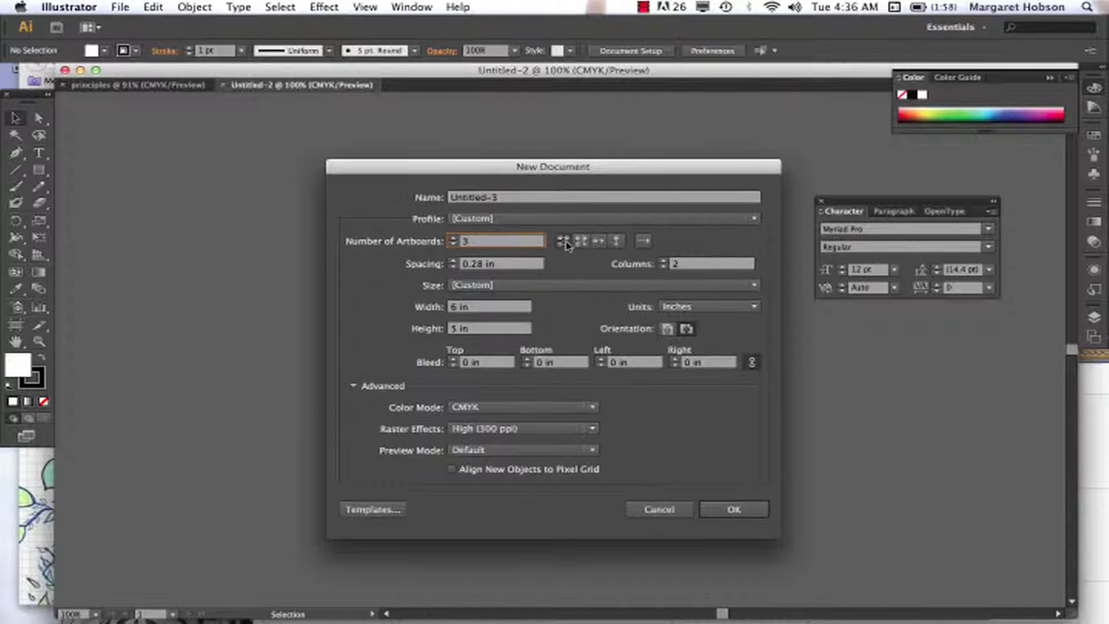
pyautogui.press('BackSpace')
pyautogui.write('4')
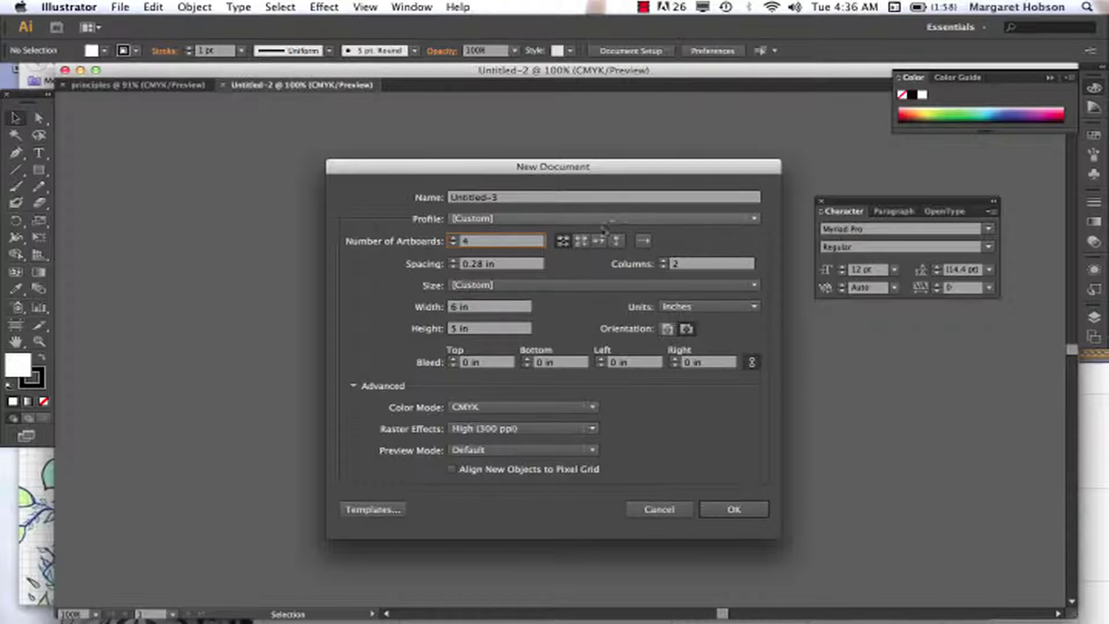
pyautogui.click(565, 242)
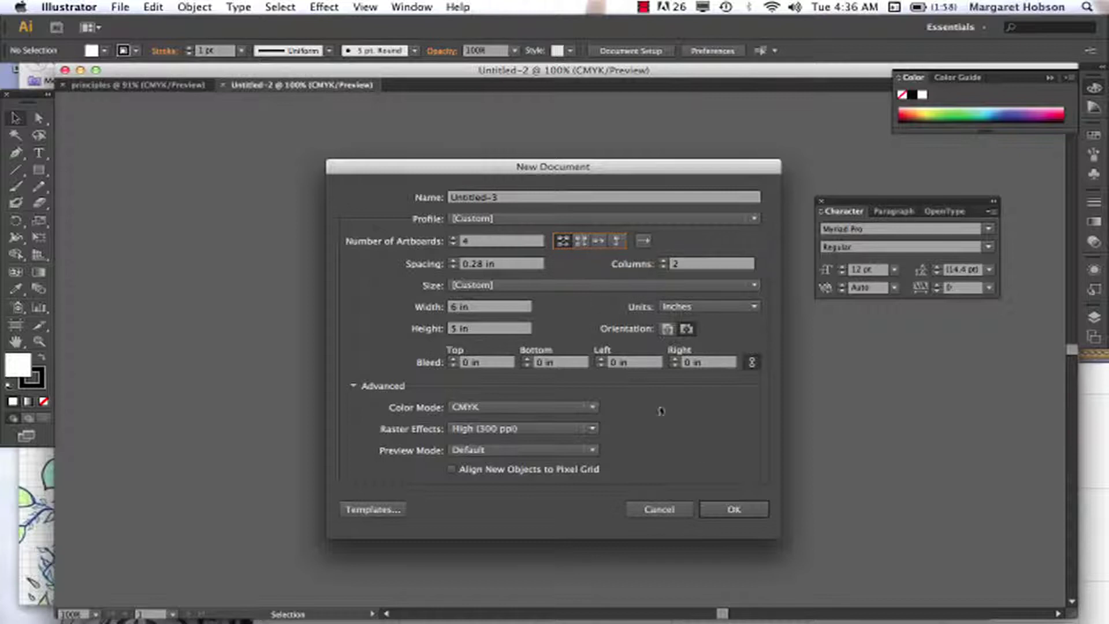
pyautogui.click(732, 510)
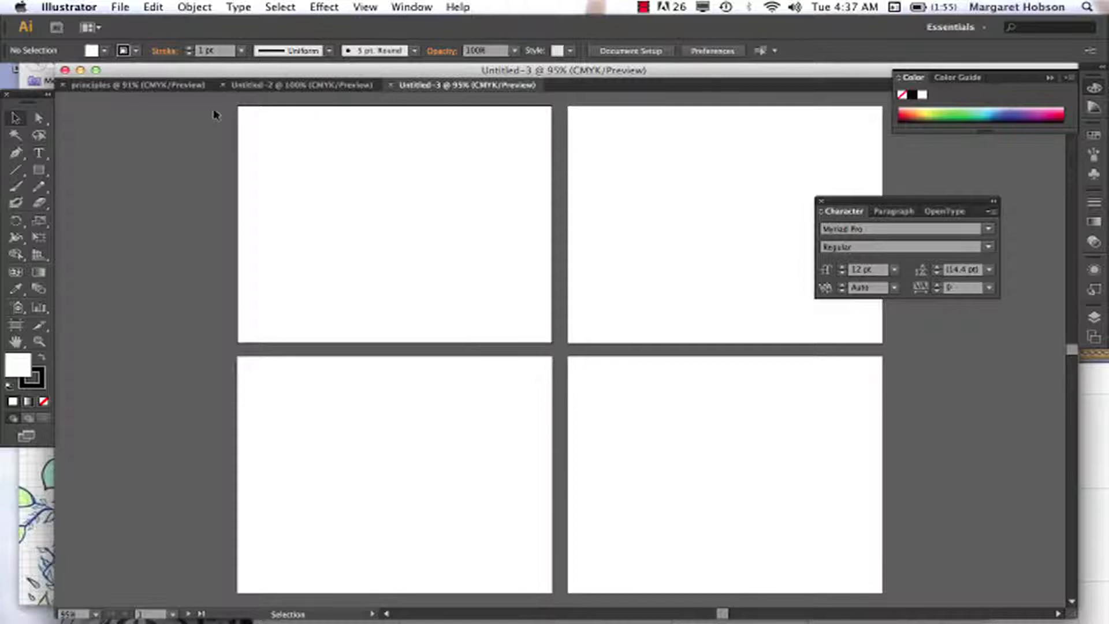
# - Cycle through the principles, Untitled-2 and Untitled-3 tabs, ending on Untitled-2
pyautogui.click(266, 87)
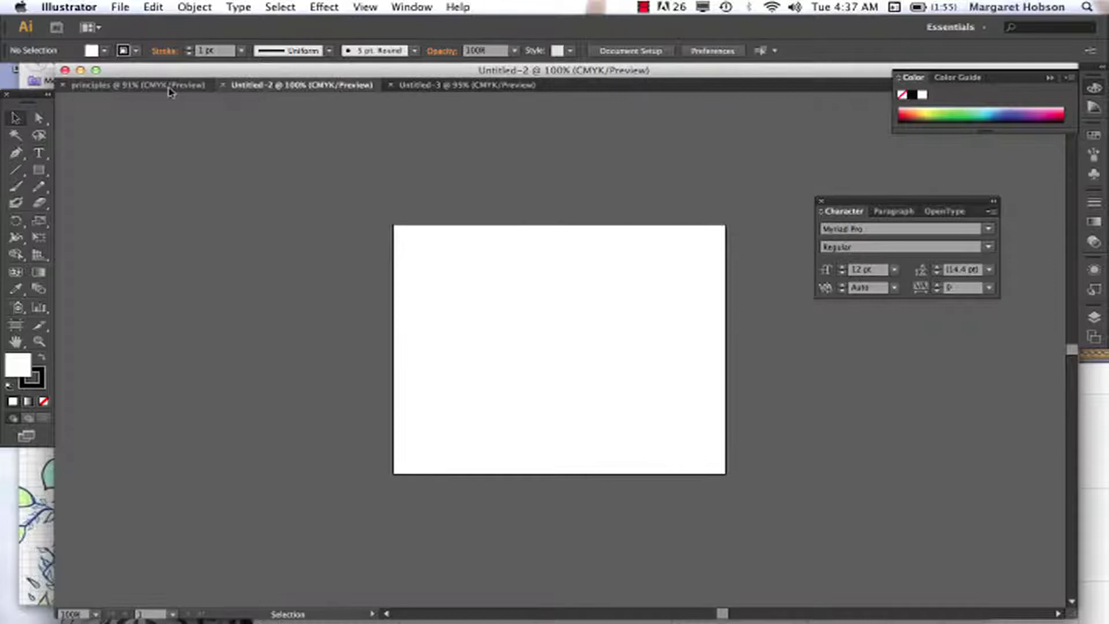
pyautogui.click(139, 86)
pyautogui.click(258, 87)
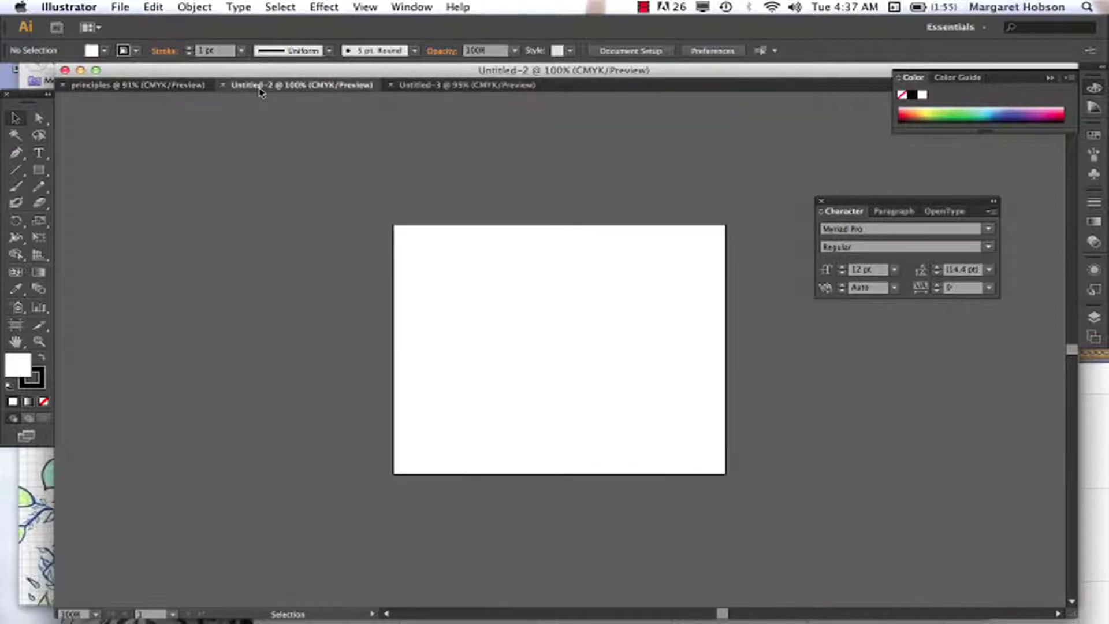
pyautogui.click(411, 85)
pyautogui.click(316, 84)
# - Float the Tools panel and stretch the document window to fill the screen
pyautogui.moveTo(16, 95); pyautogui.dragTo(93, 117)
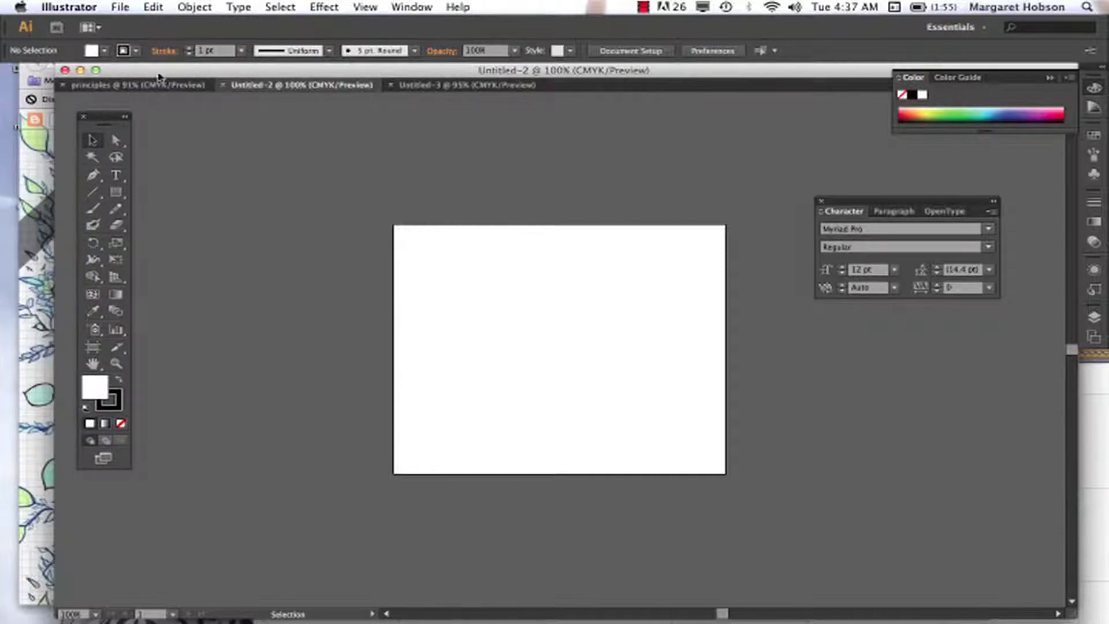
pyautogui.moveTo(158, 76); pyautogui.dragTo(118, 74)
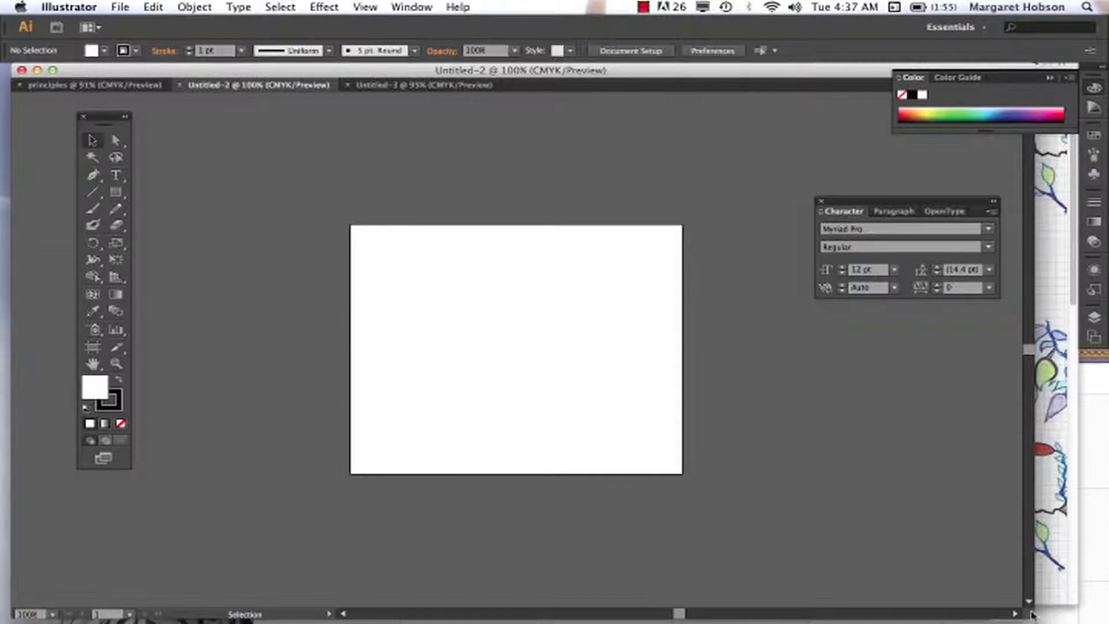
pyautogui.moveTo(1032, 616); pyautogui.dragTo(1106, 622)
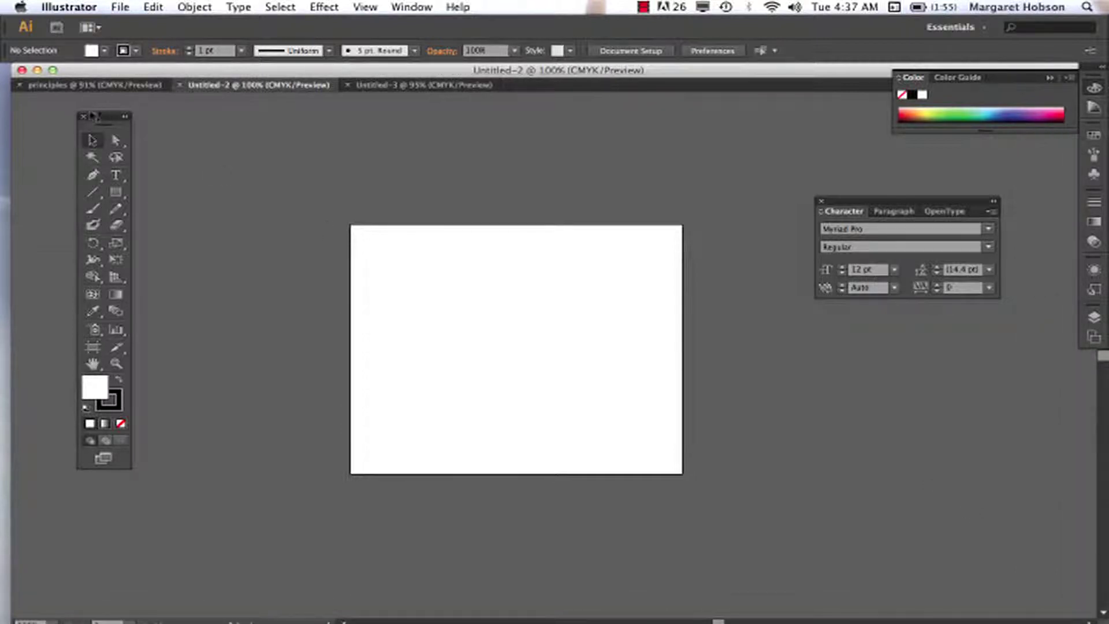
# - Collapse and close the Tools panel, then reopen it as two columns
pyautogui.moveTo(92, 116); pyautogui.dragTo(76, 108)
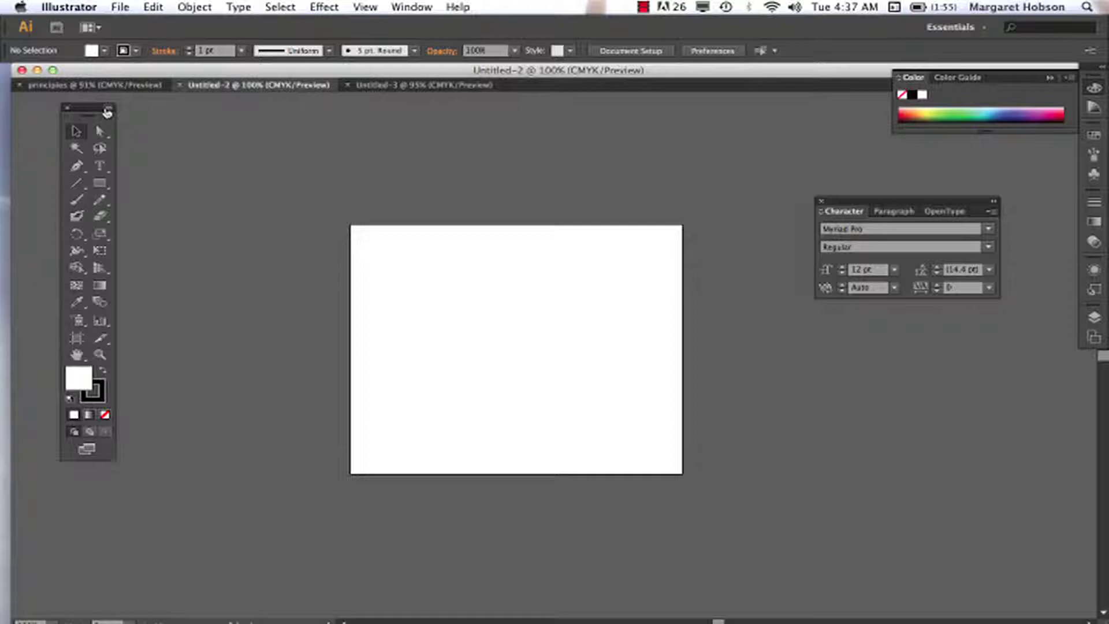
pyautogui.click(107, 111)
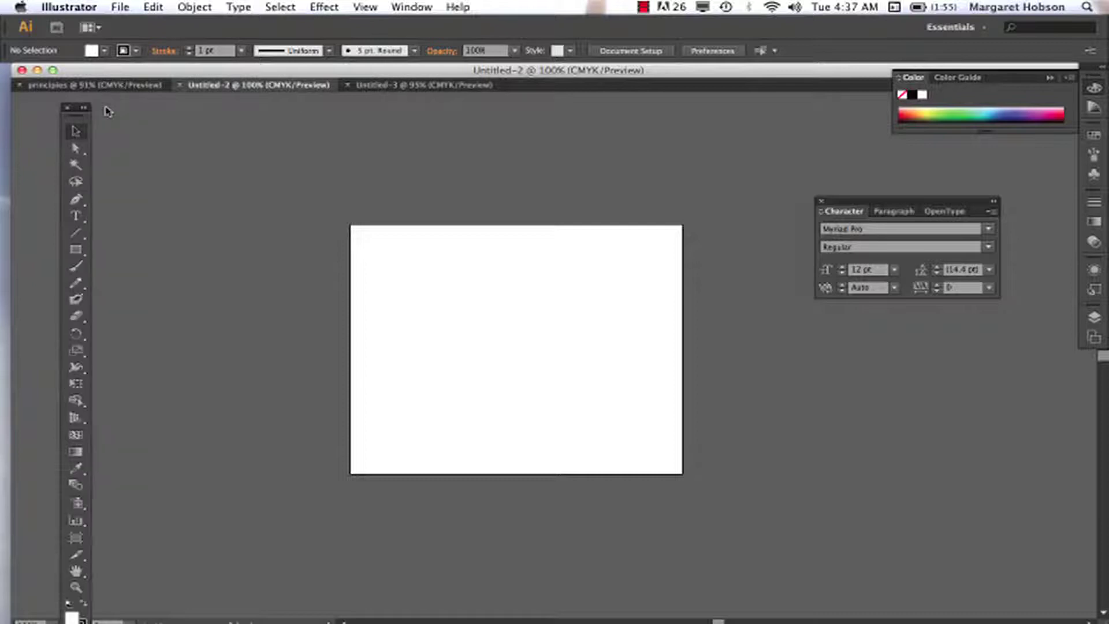
pyautogui.click(67, 107)
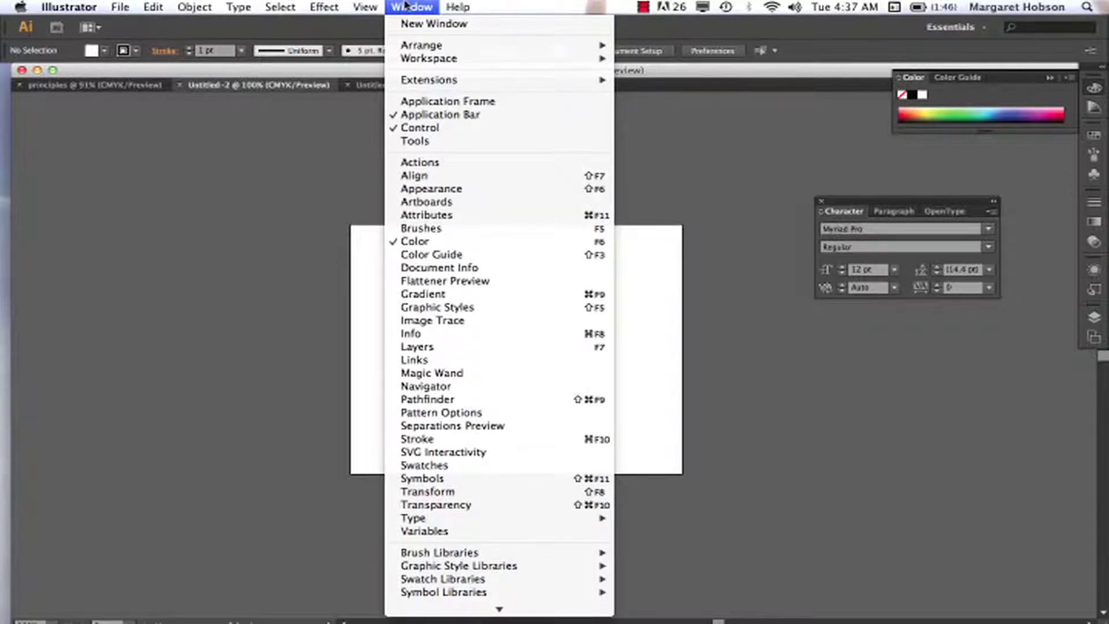
pyautogui.click(393, 142)
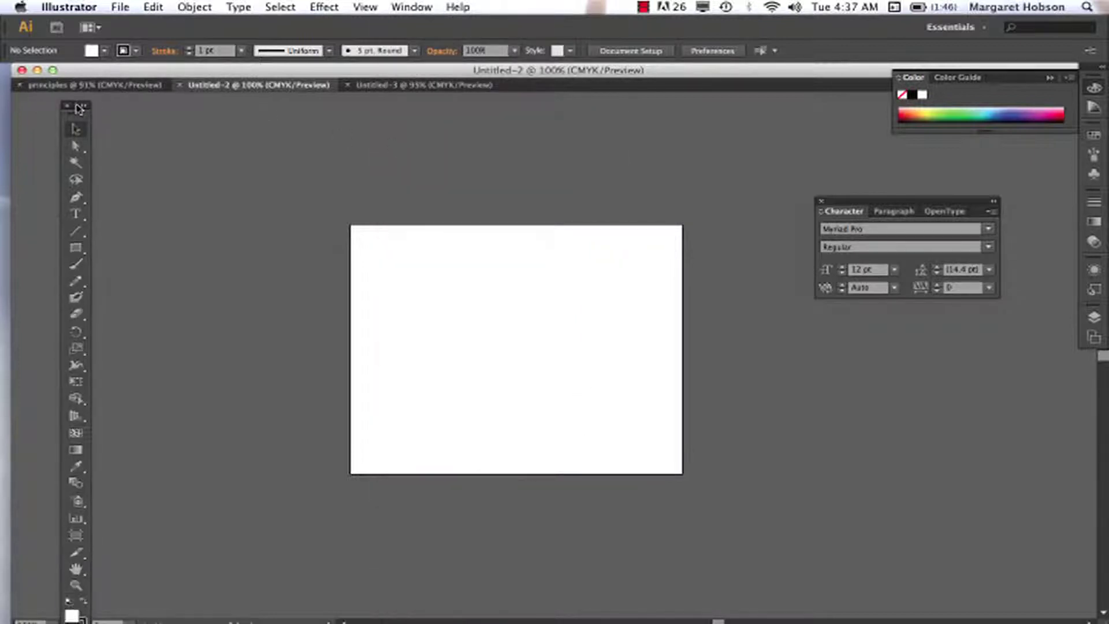
pyautogui.moveTo(80, 109); pyautogui.dragTo(85, 92)
pyautogui.click(85, 93)
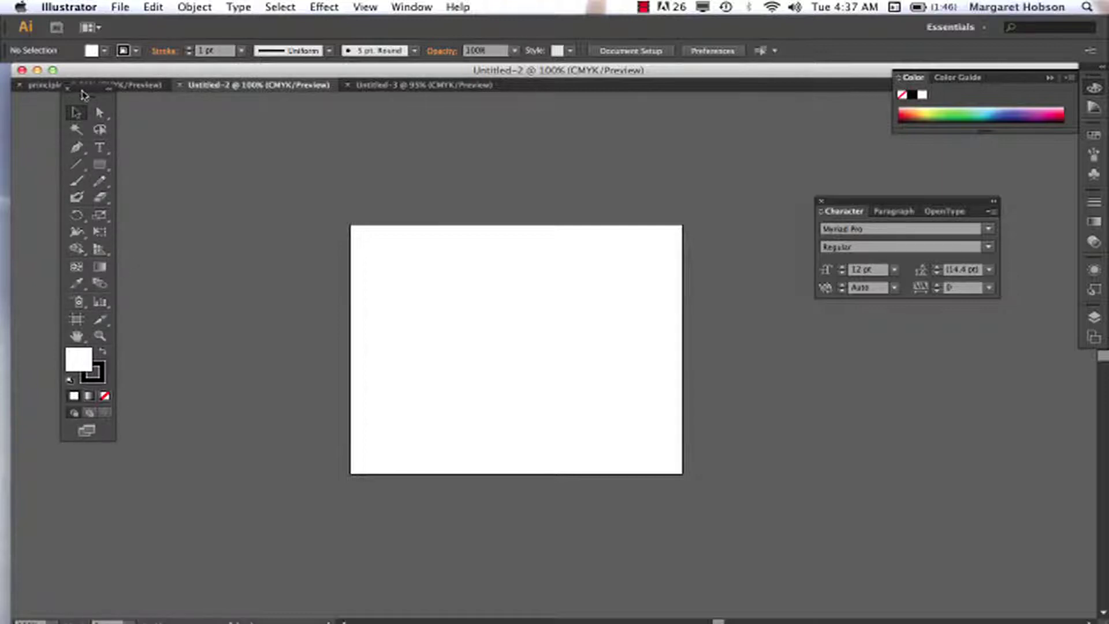
pyautogui.moveTo(82, 94); pyautogui.dragTo(84, 130)
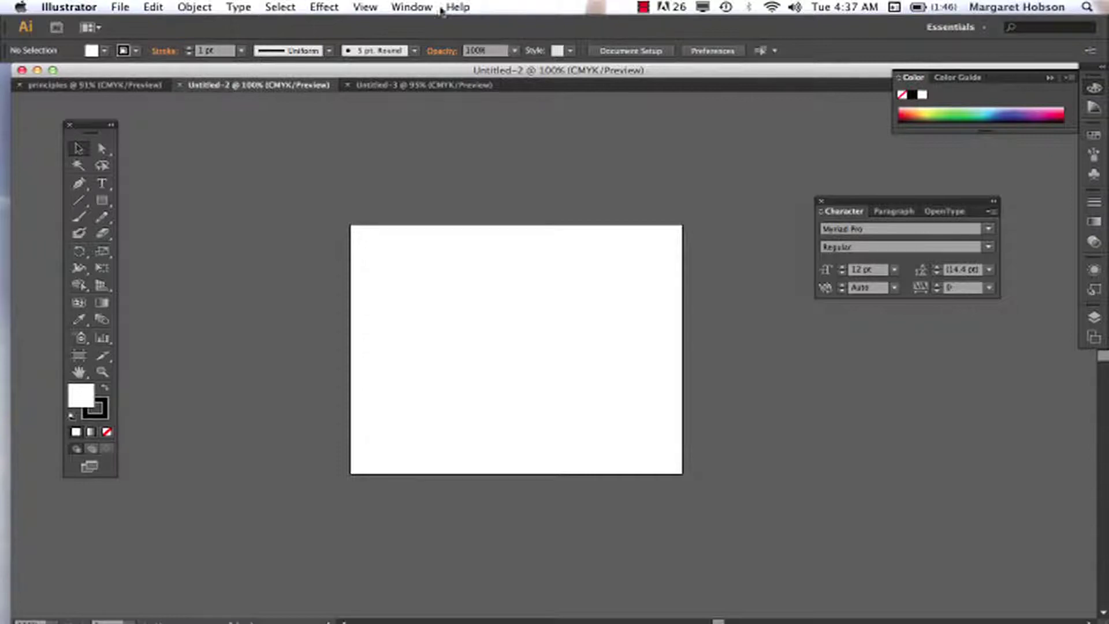
# - Turn on Window > Application Frame
pyautogui.click(414, 9)
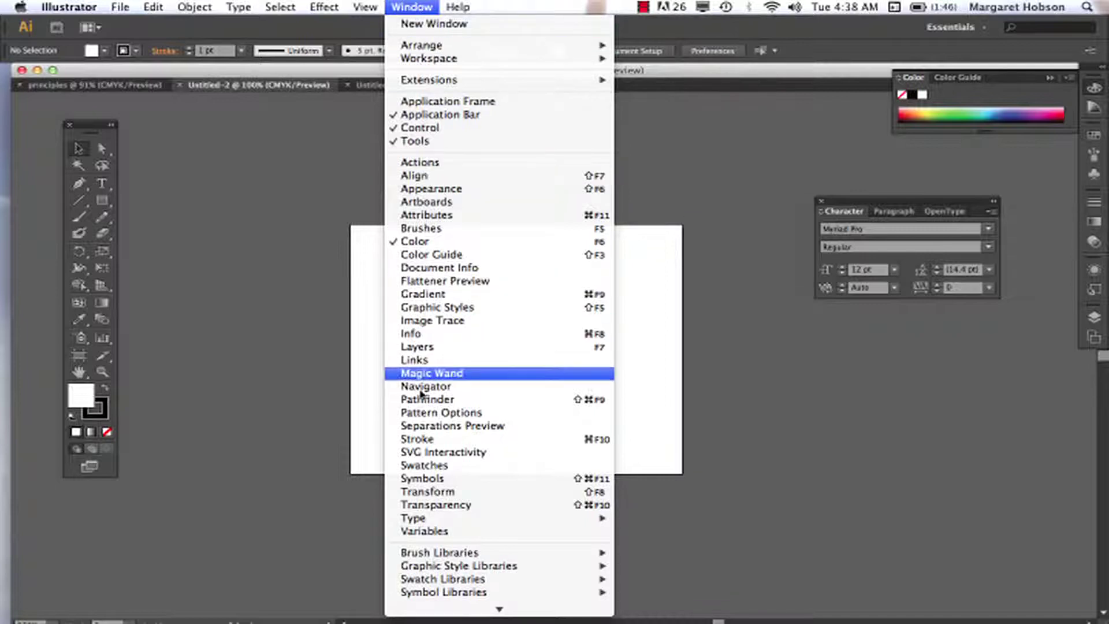
pyautogui.moveTo(420, 551)
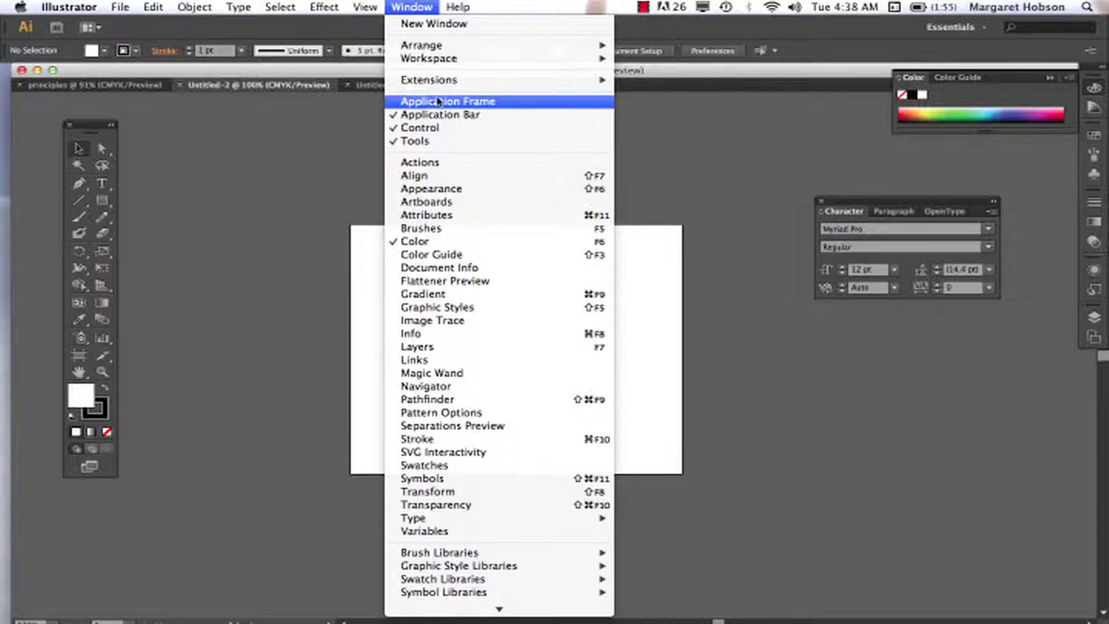
pyautogui.click(399, 102)
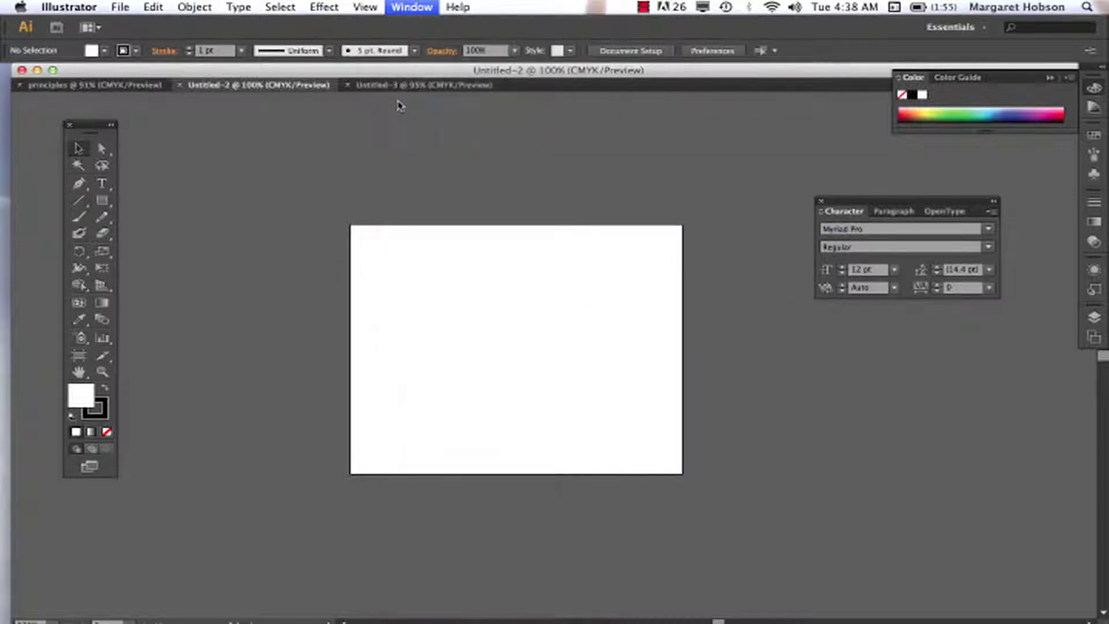
# - Hide the Control panel via the Window menu, then show it again
pyautogui.click(408, 7)
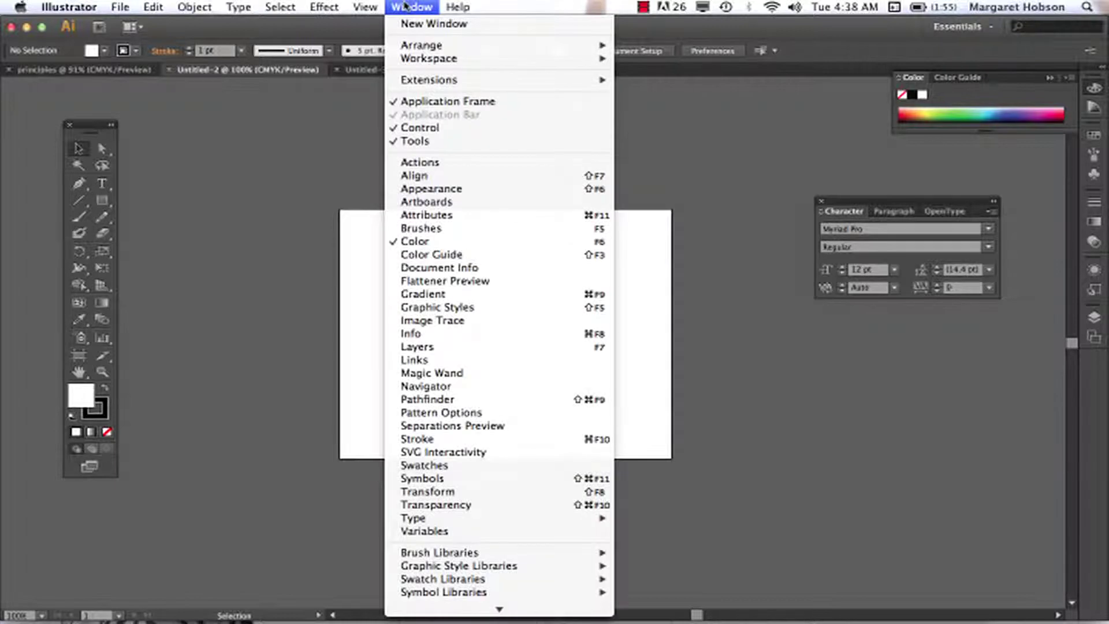
pyautogui.click(393, 128)
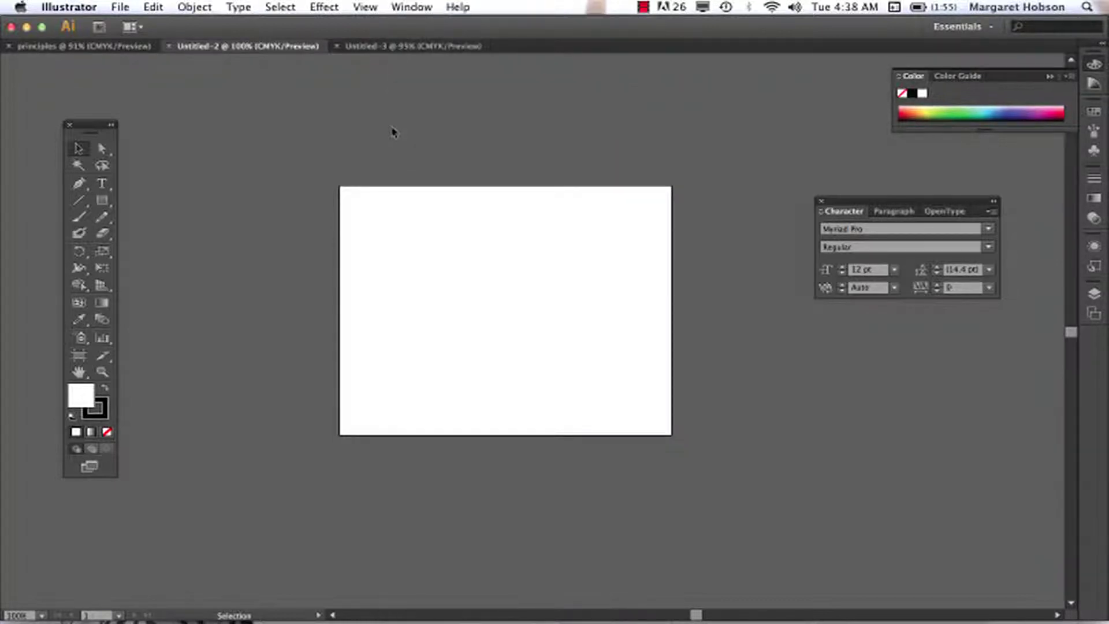
pyautogui.click(418, 8)
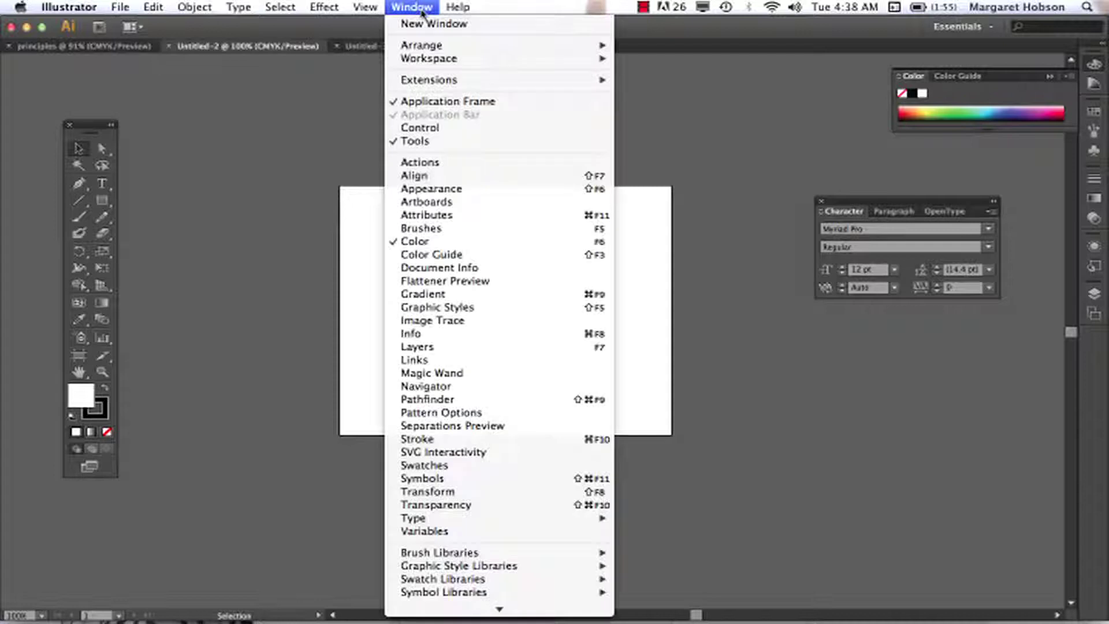
pyautogui.click(401, 128)
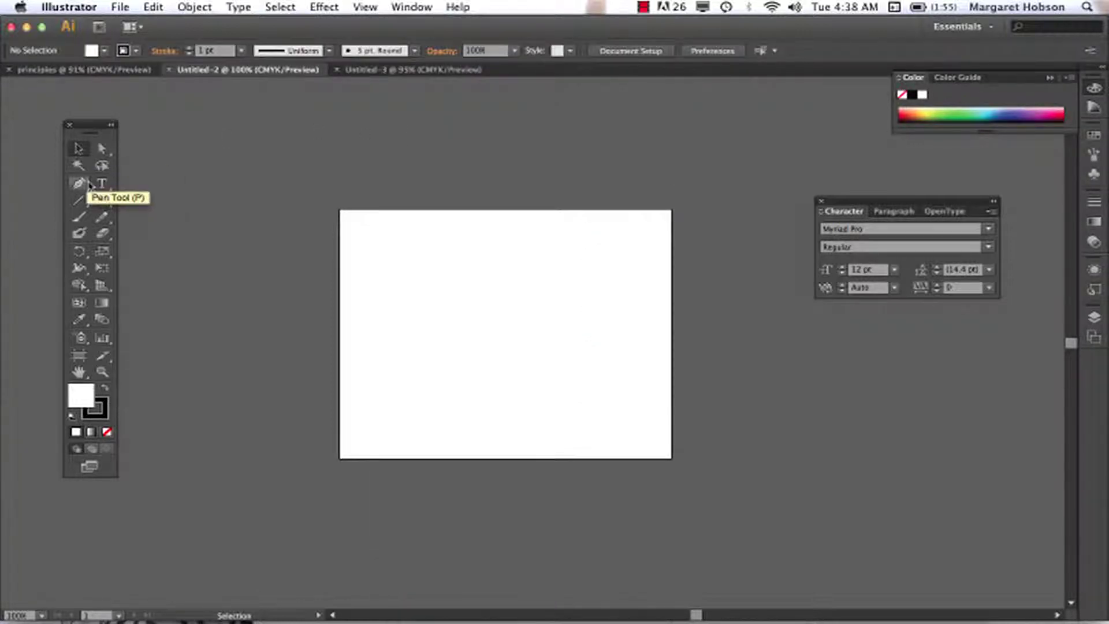
# - Draw a rectangle in the artboard's upper-left area with the Rectangle Tool
pyautogui.click(98, 202)
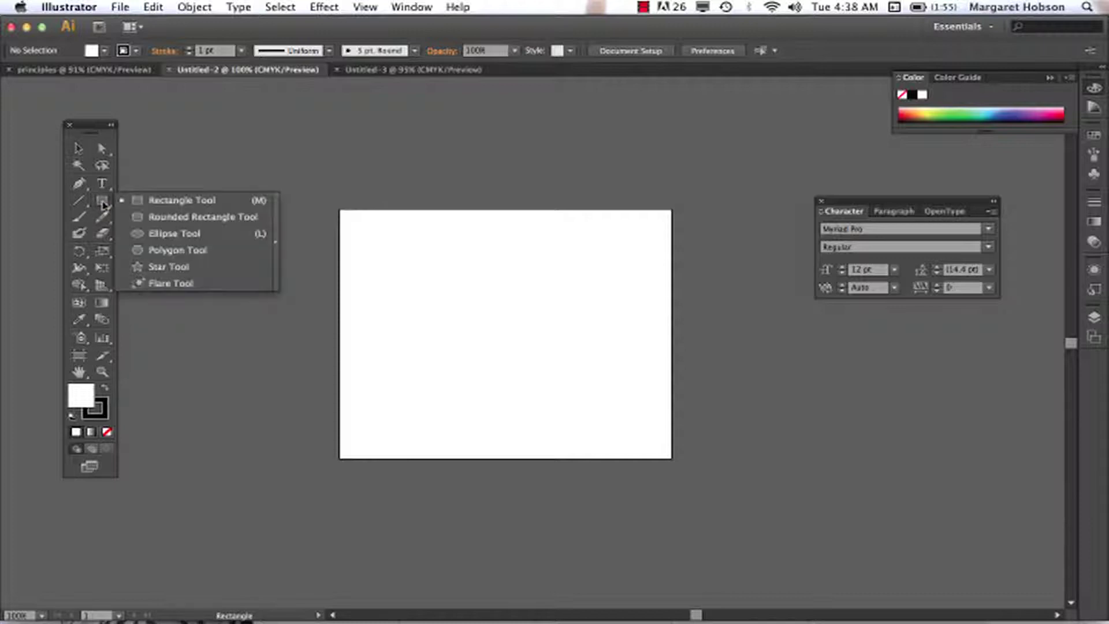
pyautogui.click(176, 201)
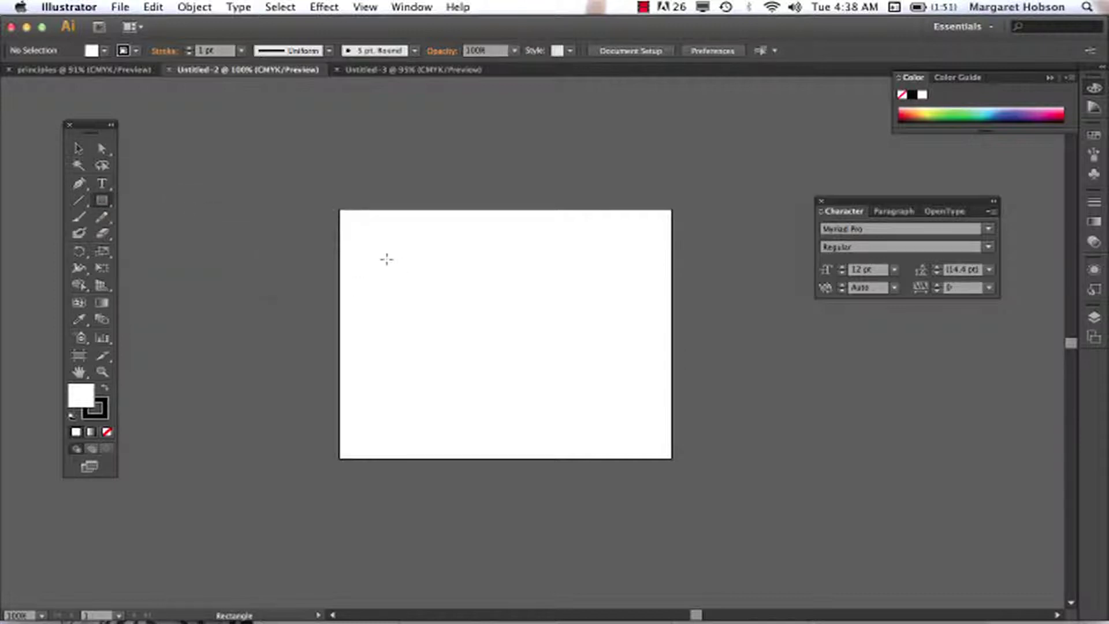
pyautogui.moveTo(387, 260)
pyautogui.mouseDown()
pyautogui.moveTo(478, 345)
pyautogui.moveTo(494, 334)
pyautogui.mouseUp()
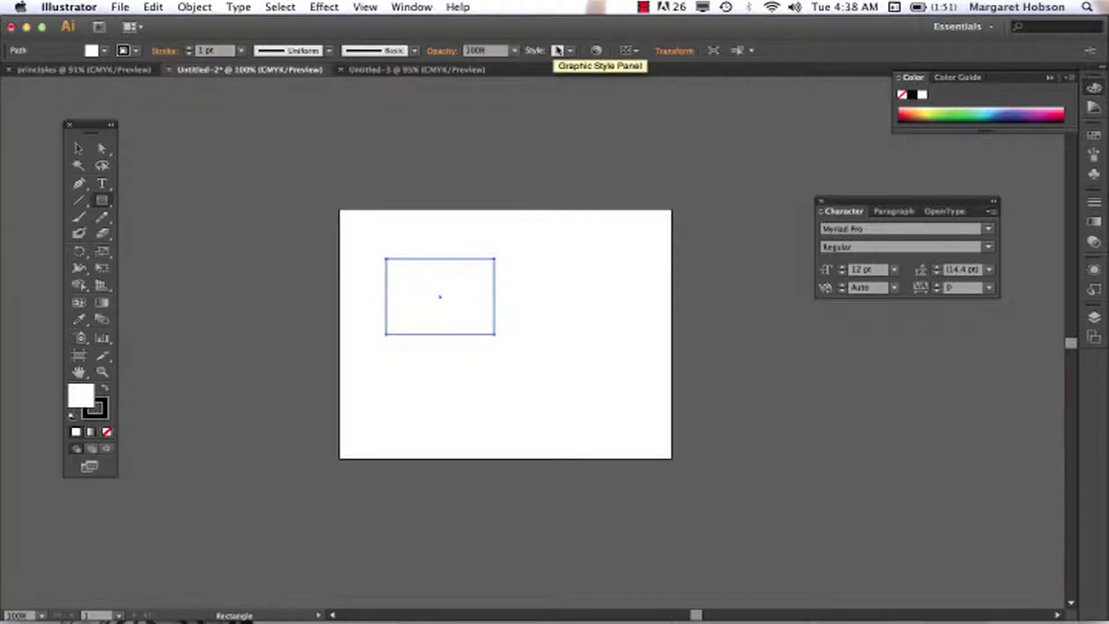
# - Try the Pencil, Eraser and Gradient tools, then deselect with the Selection Tool
pyautogui.click(104, 217)
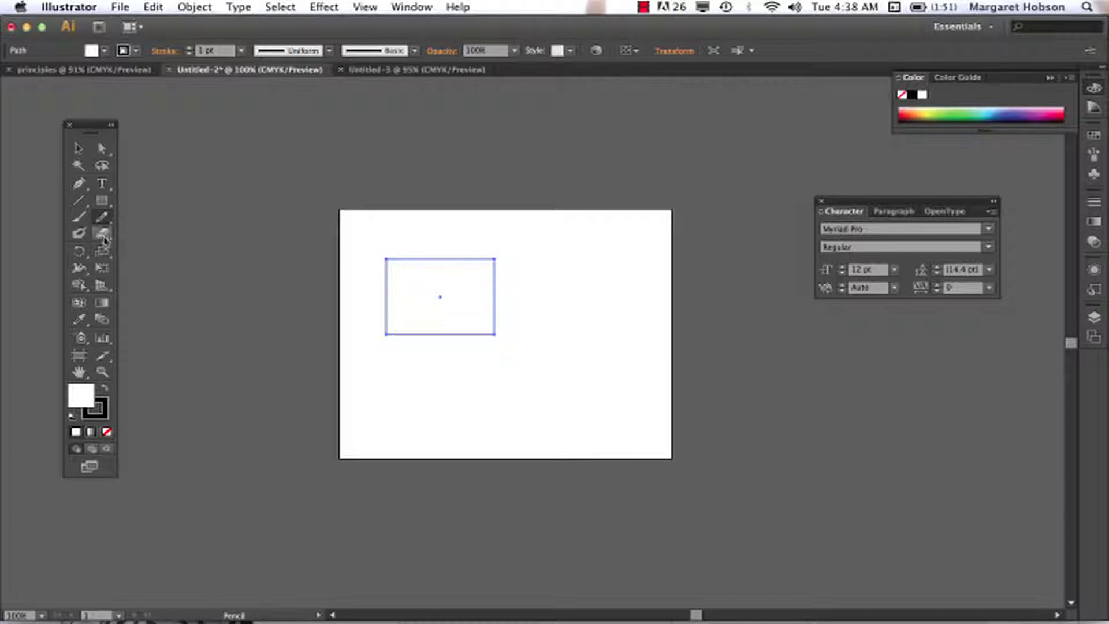
pyautogui.click(103, 235)
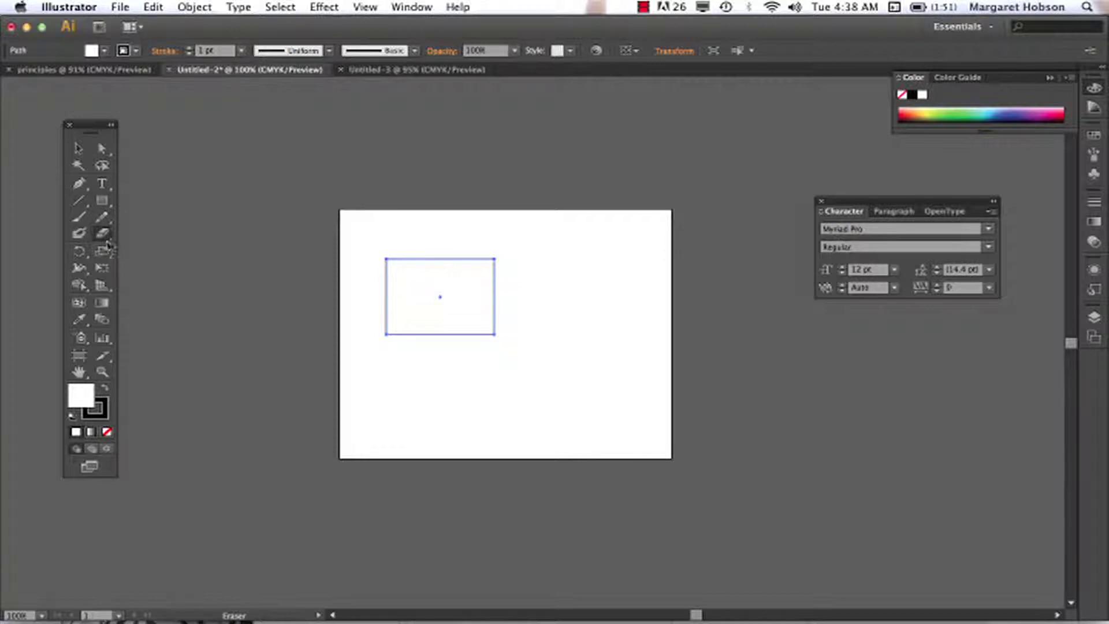
pyautogui.click(103, 303)
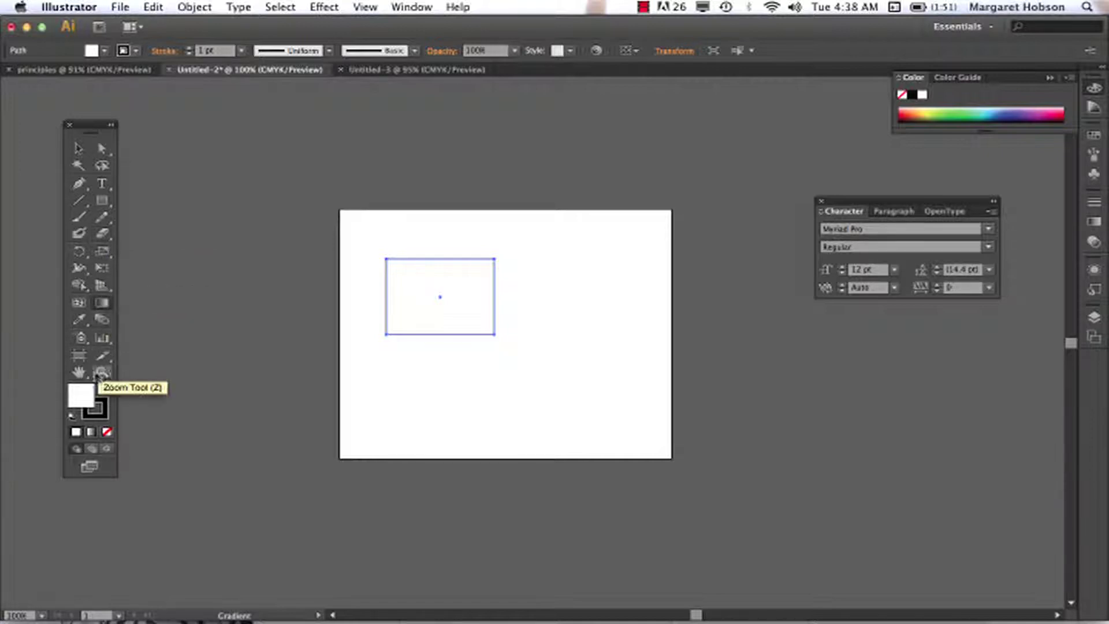
pyautogui.click(77, 150)
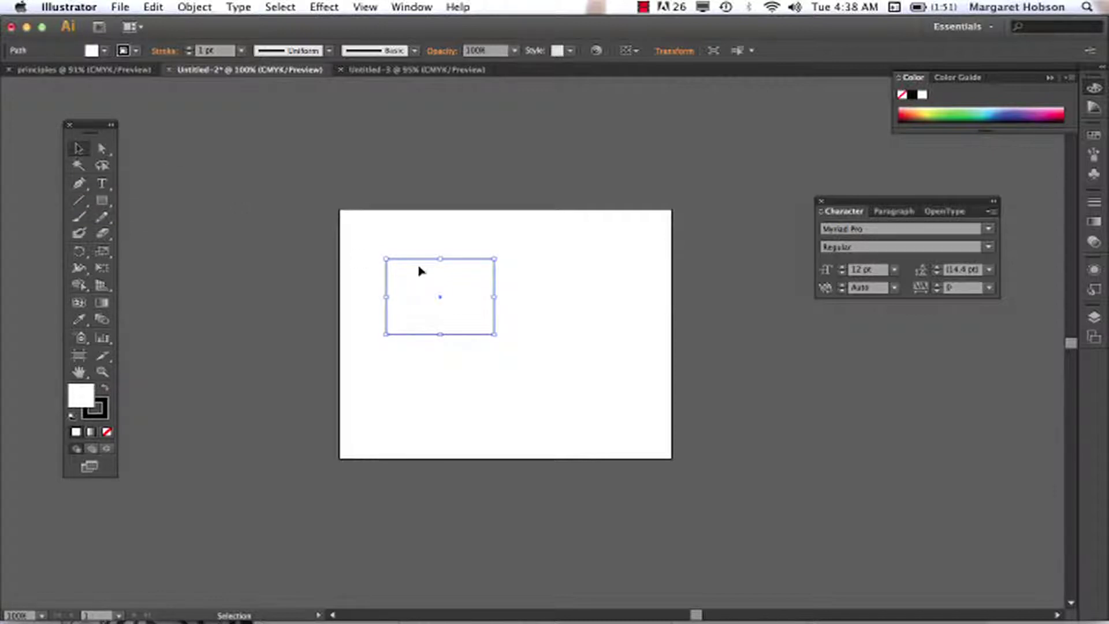
pyautogui.click(573, 310)
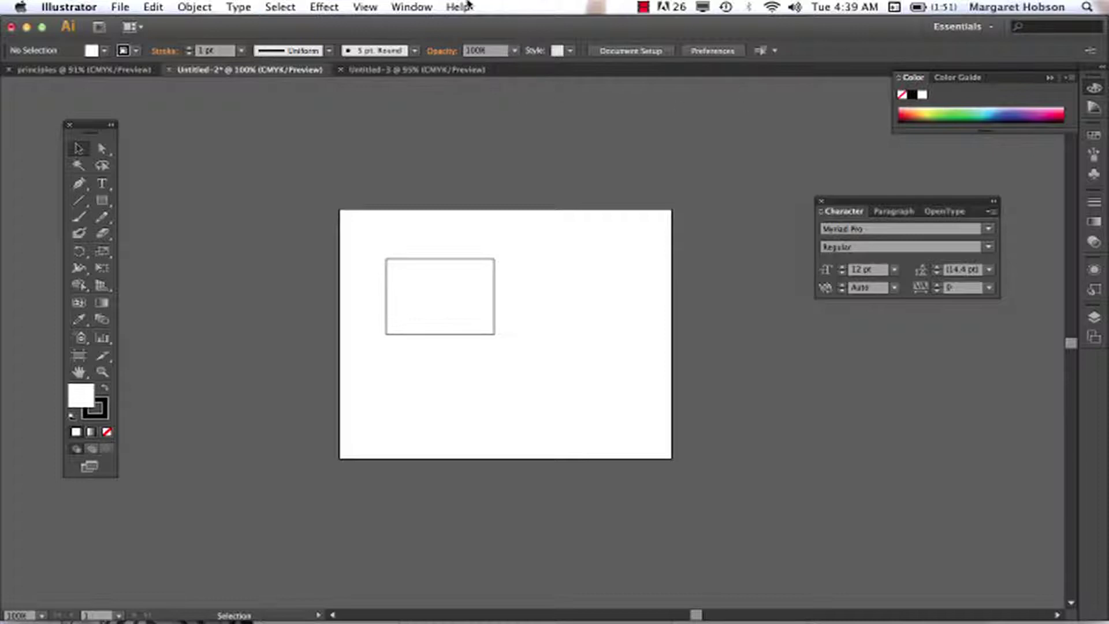
# - Switch to the Typography workspace from the workspace switcher
pyautogui.click(412, 7)
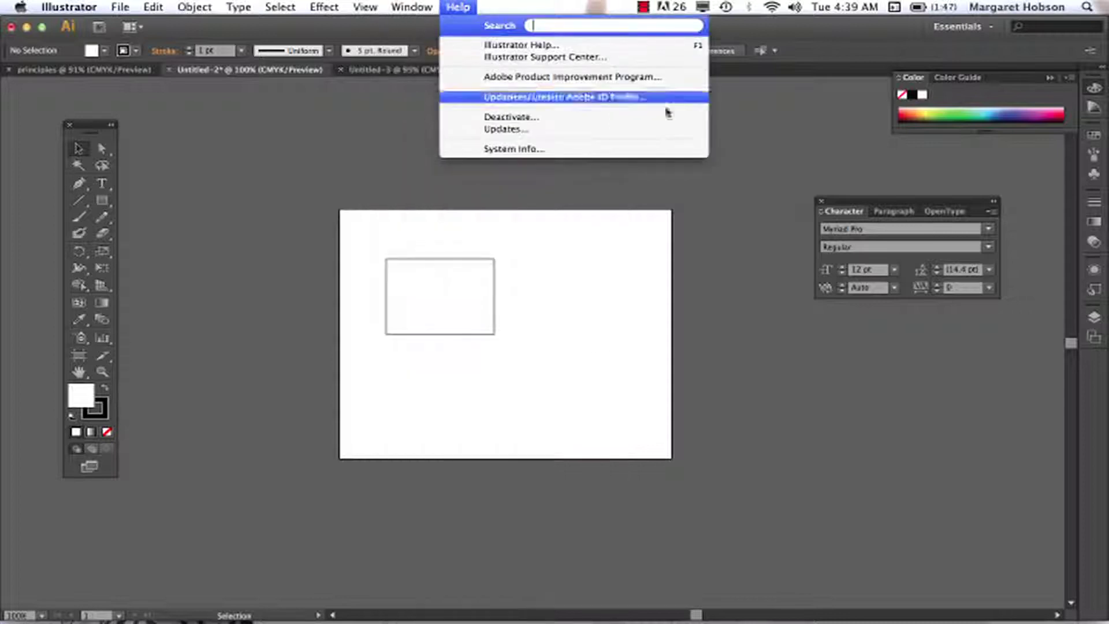
pyautogui.click(782, 167)
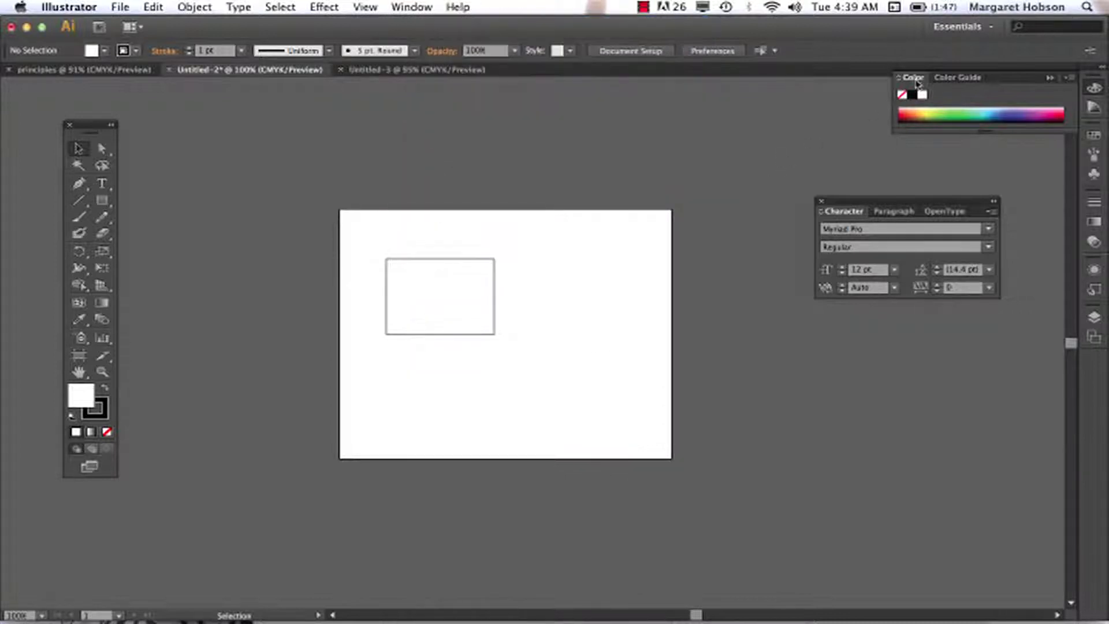
pyautogui.click(991, 28)
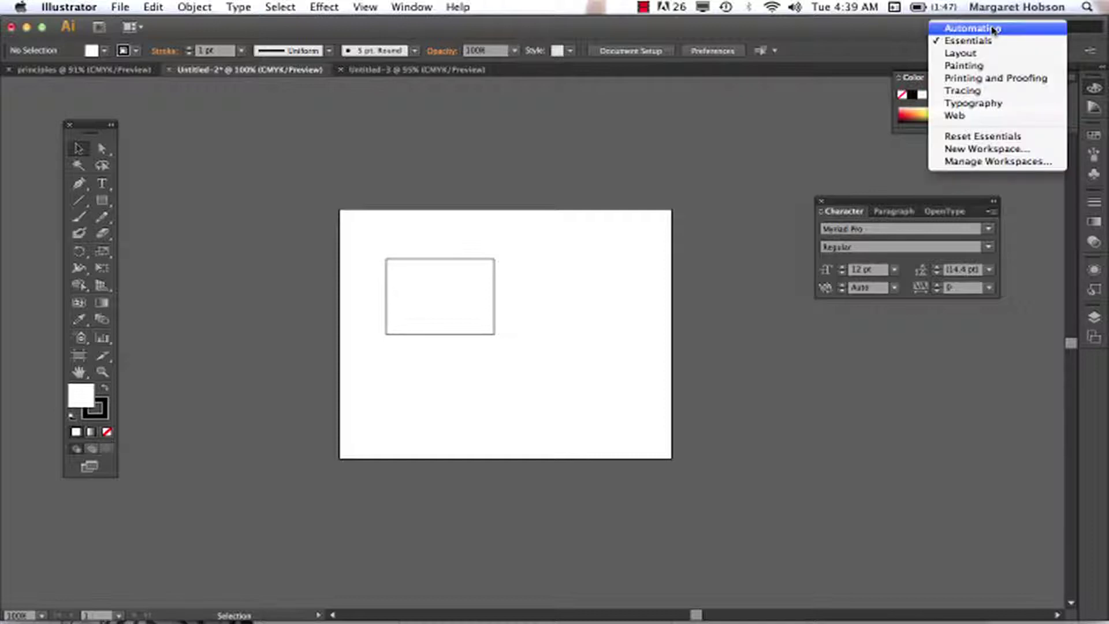
pyautogui.click(986, 103)
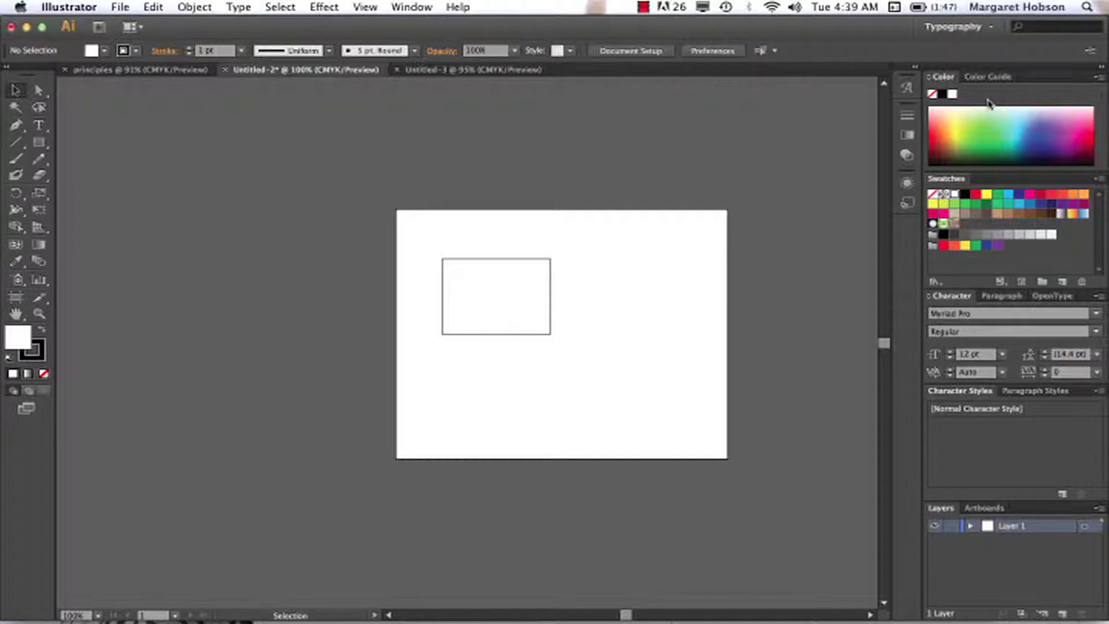
pyautogui.click(993, 26)
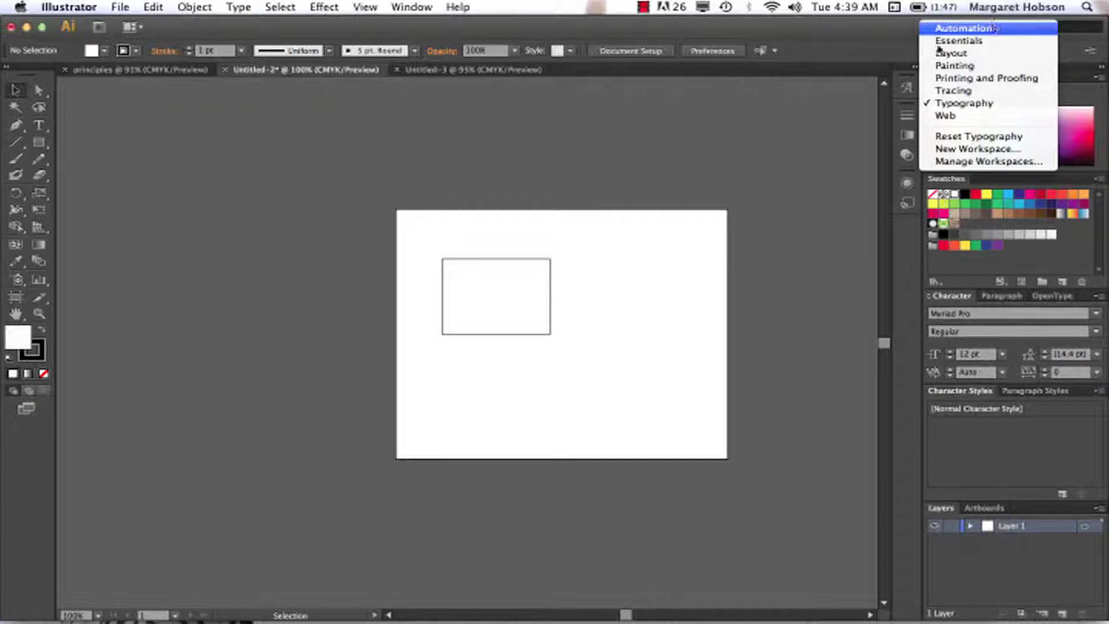
pyautogui.click(844, 161)
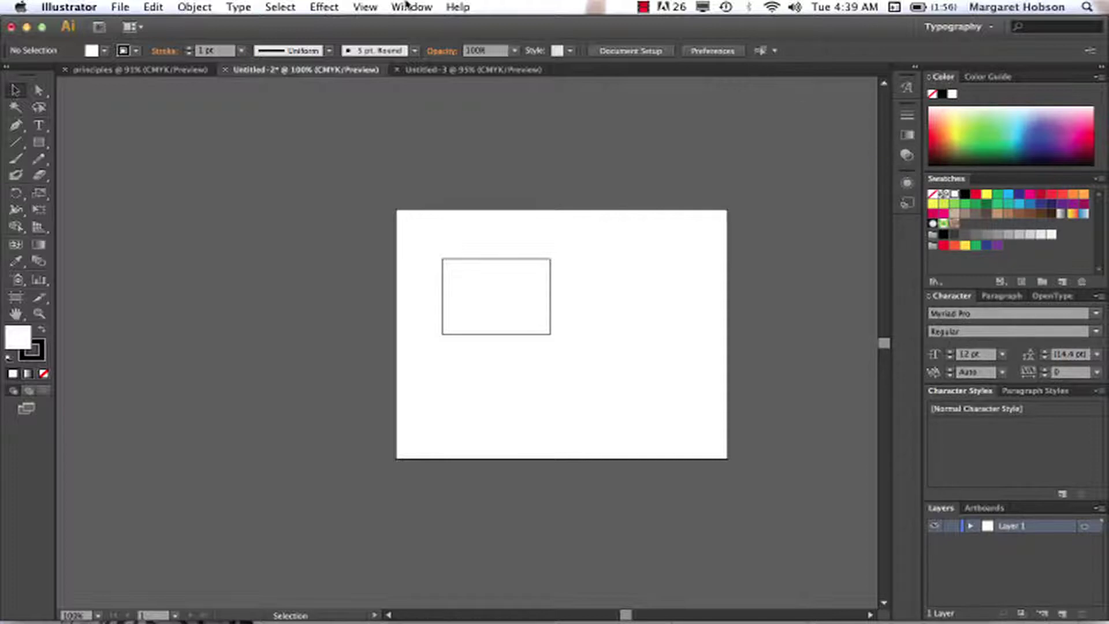
# - Pop out the Stroke, Gradient and Transparency panels, ending on Appearance
pyautogui.click(411, 7)
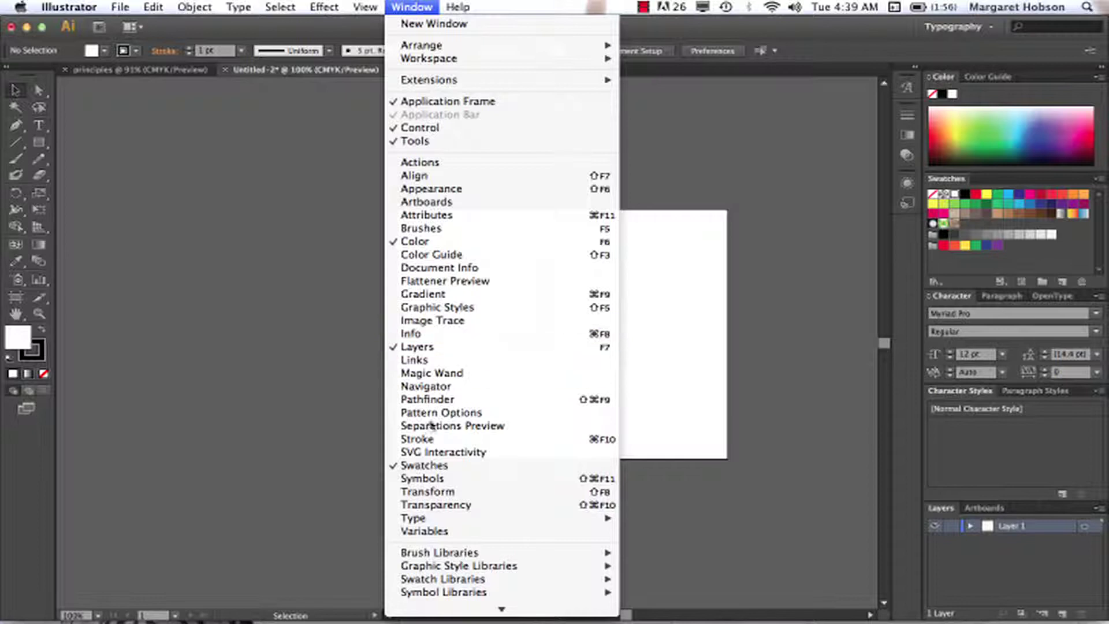
pyautogui.click(907, 120)
pyautogui.click(907, 120)
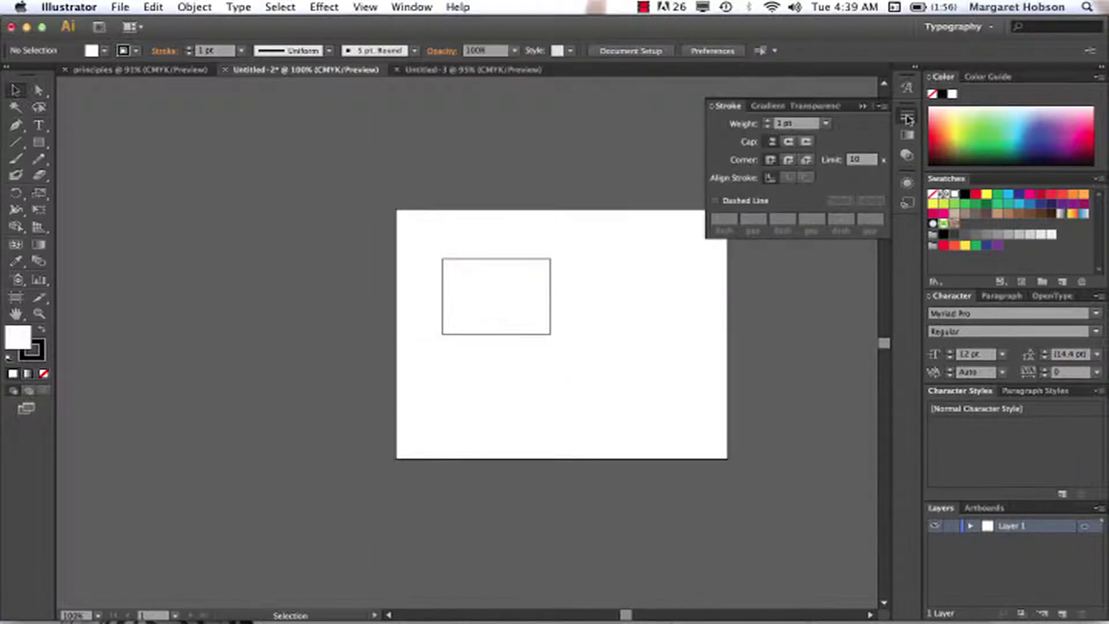
pyautogui.click(907, 136)
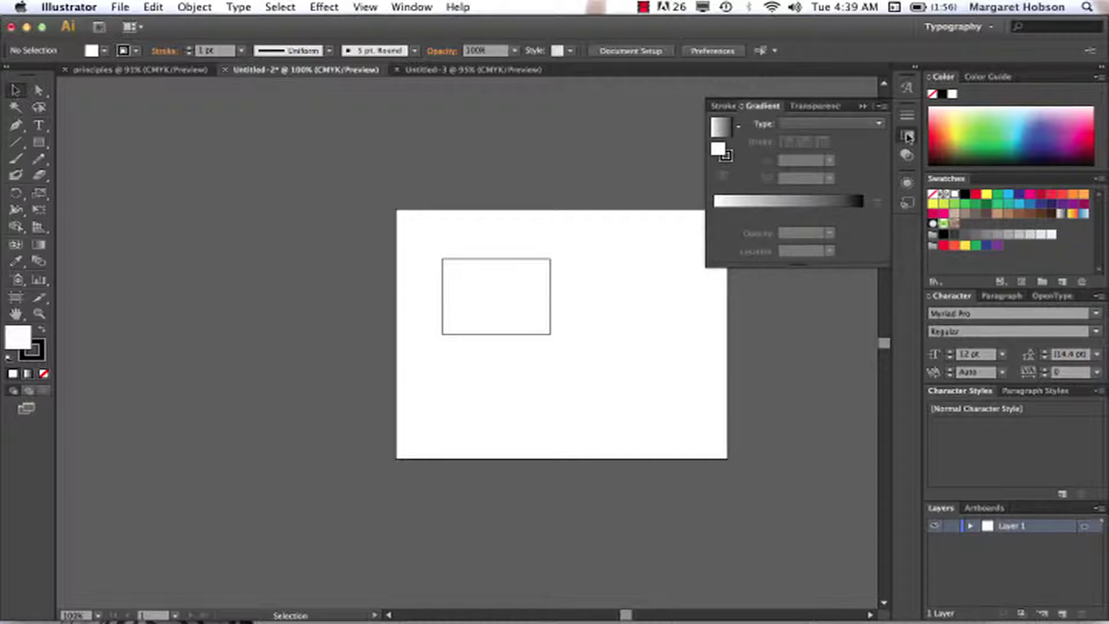
pyautogui.click(908, 155)
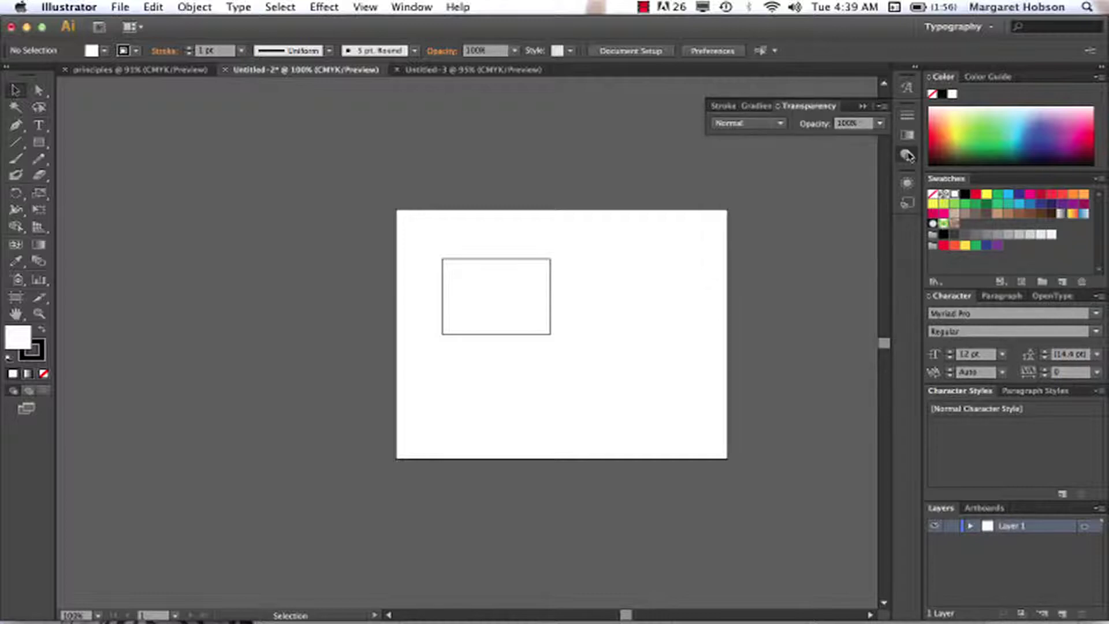
pyautogui.click(907, 203)
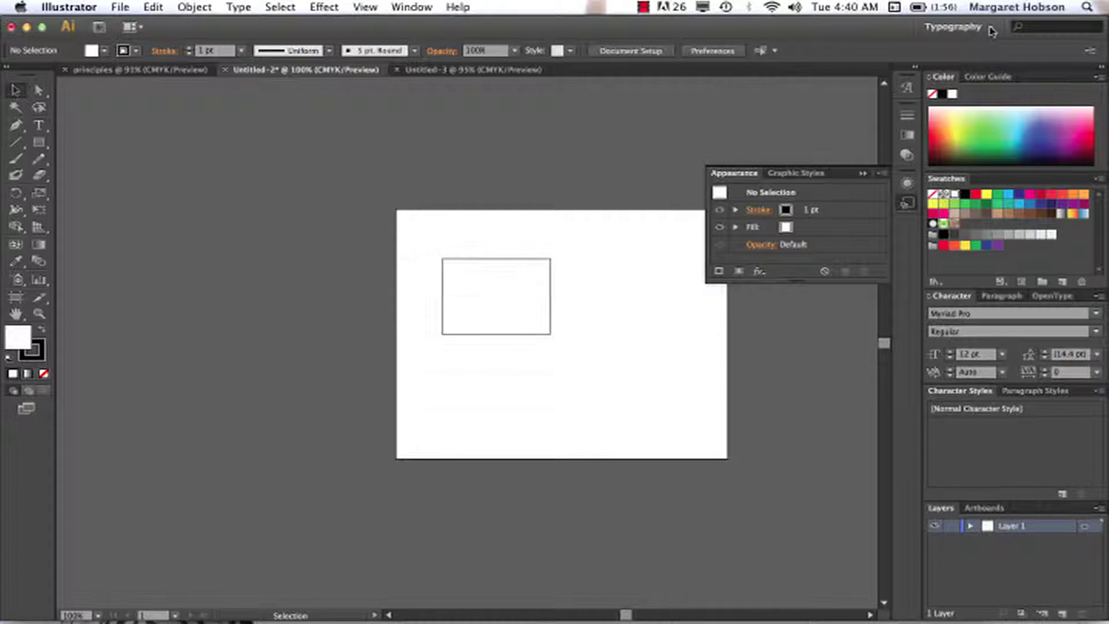
# - Switch to the Essentials workspace and show the Color Guide panel
pyautogui.click(955, 27)
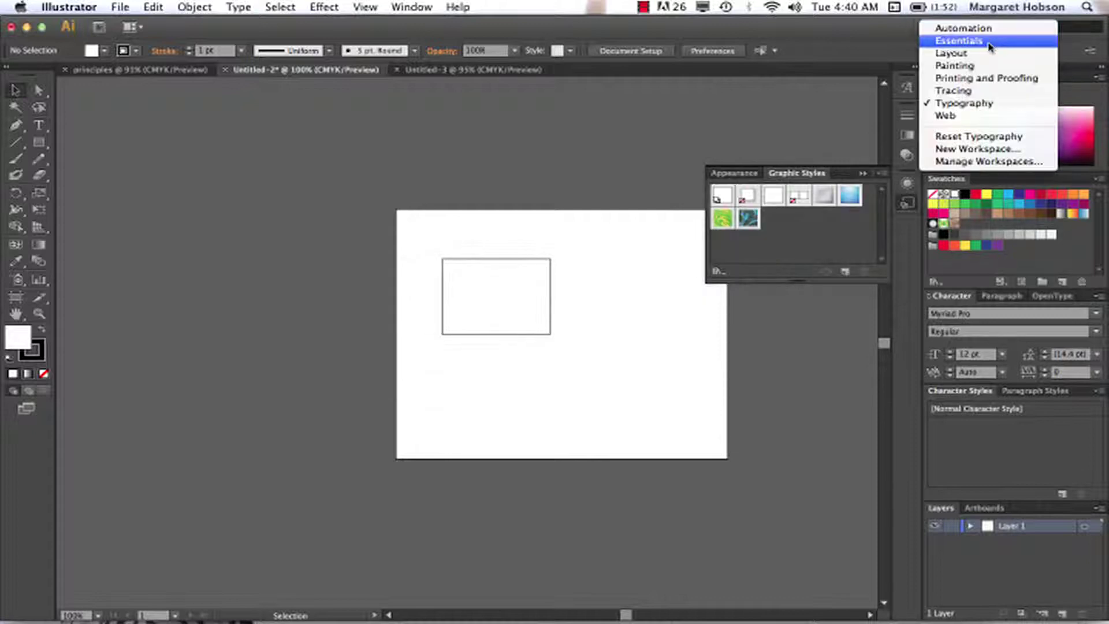
pyautogui.click(987, 42)
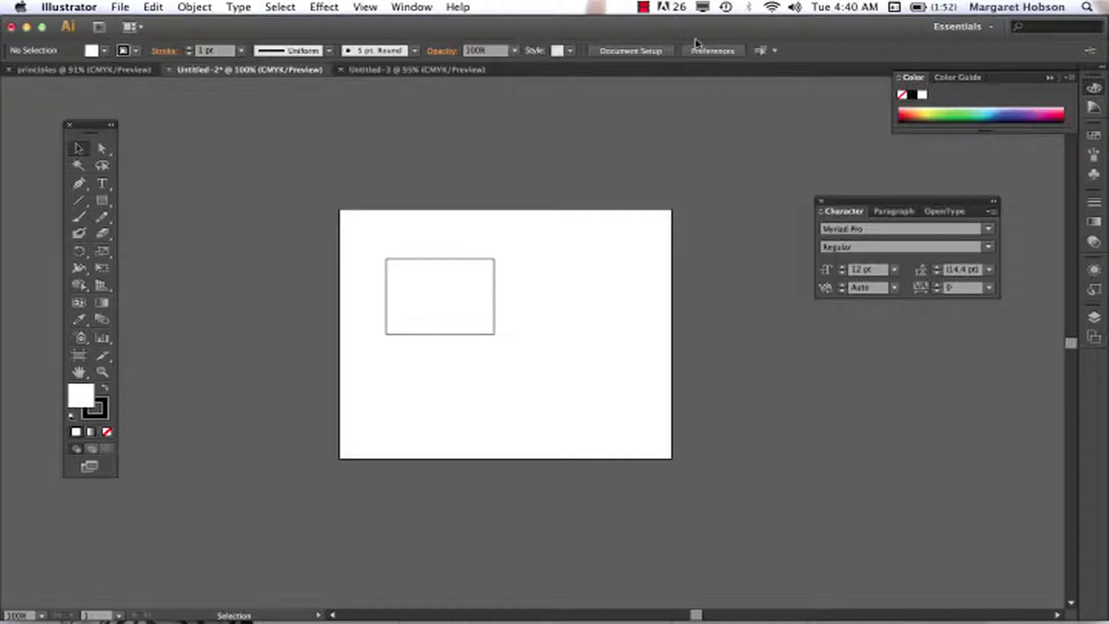
pyautogui.click(412, 8)
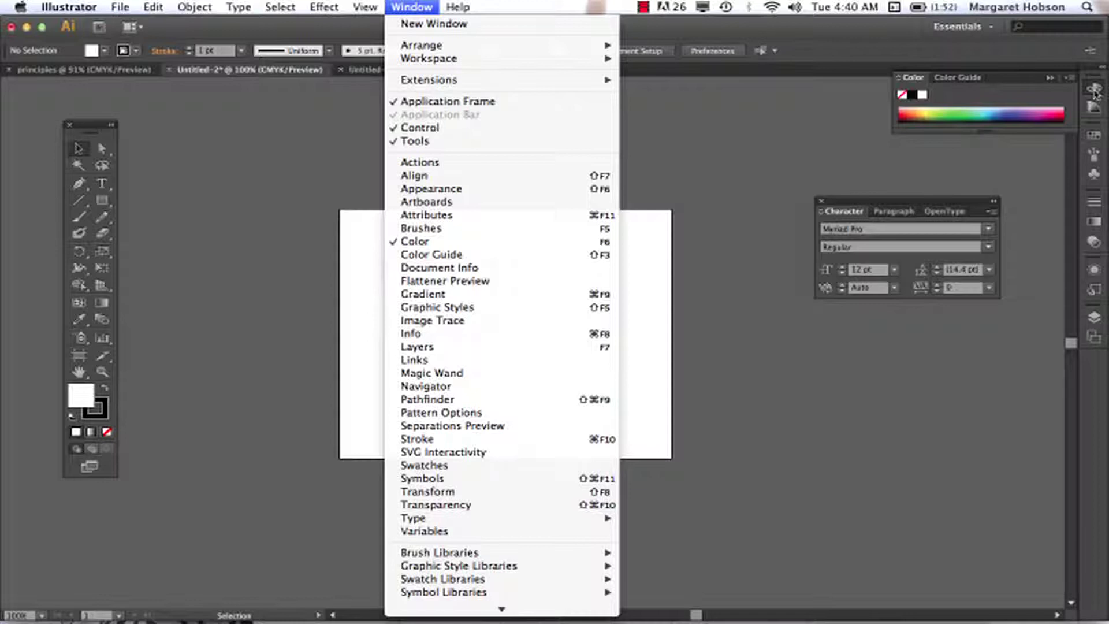
pyautogui.click(961, 78)
pyautogui.click(960, 77)
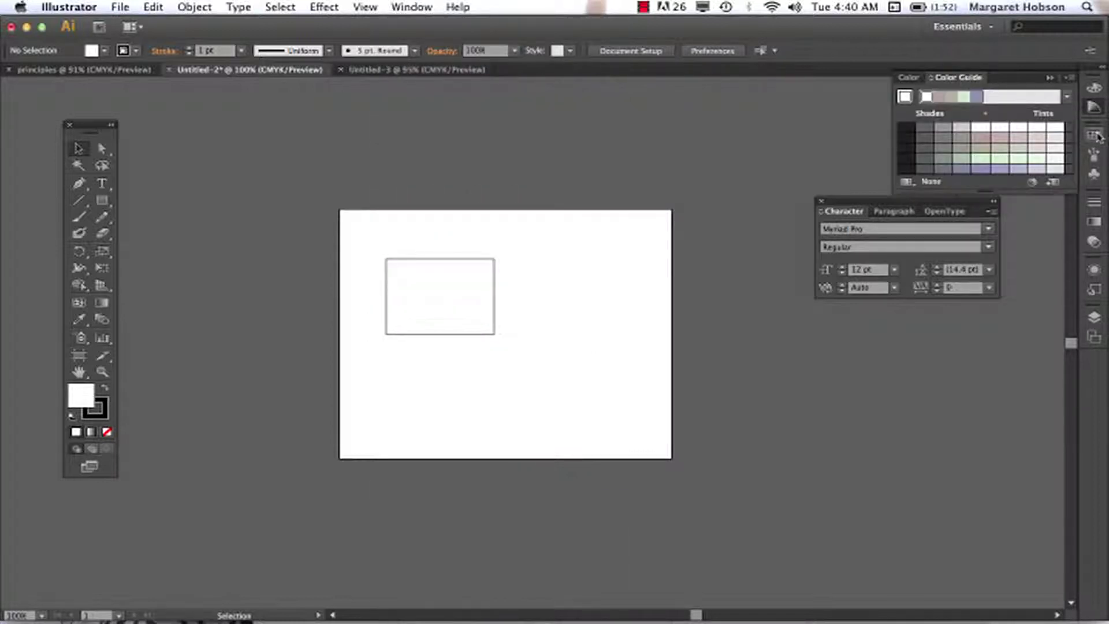
# - Step through Swatches, Brushes, Symbols, Stroke, Gradient, Transparency, Appearance, Graphic Styles, Layers, ending on Artboards
pyautogui.click(1095, 154)
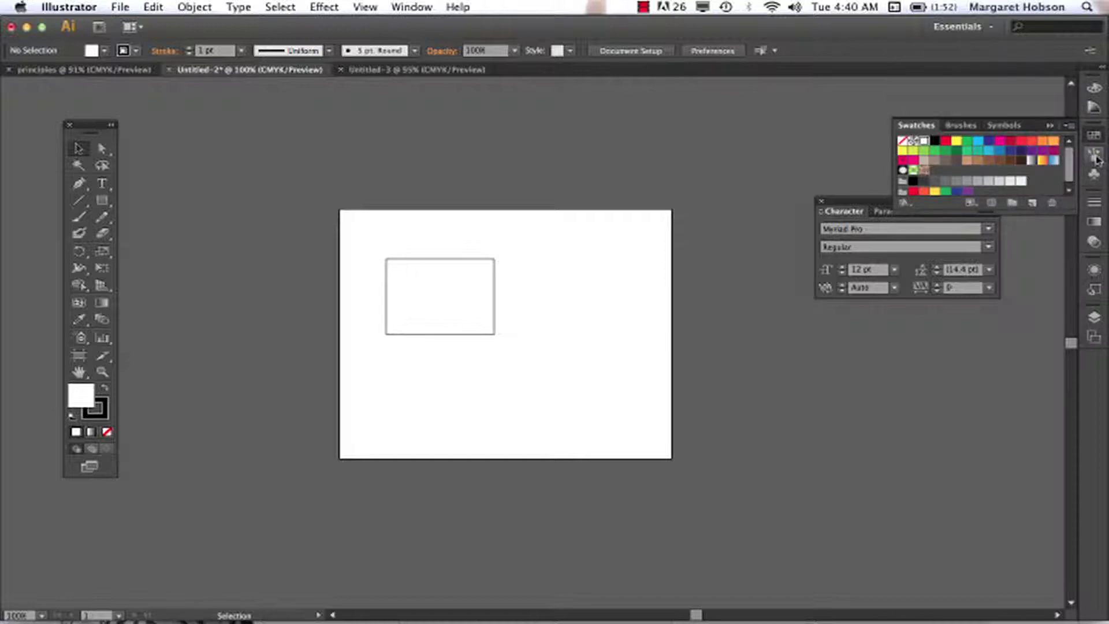
pyautogui.click(1096, 157)
pyautogui.click(1096, 182)
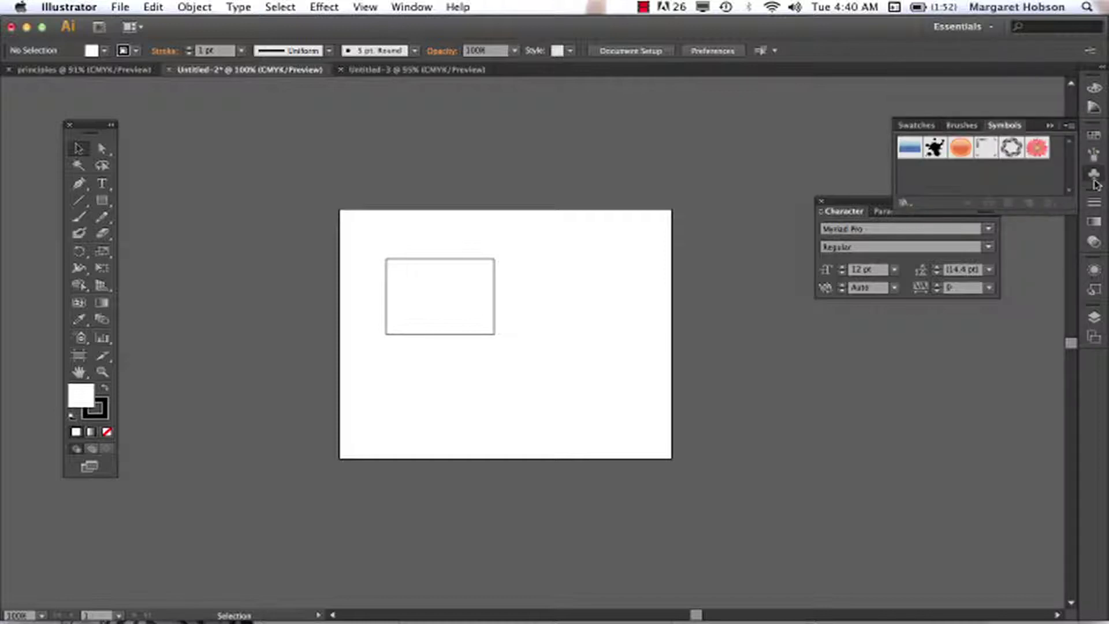
pyautogui.click(1094, 203)
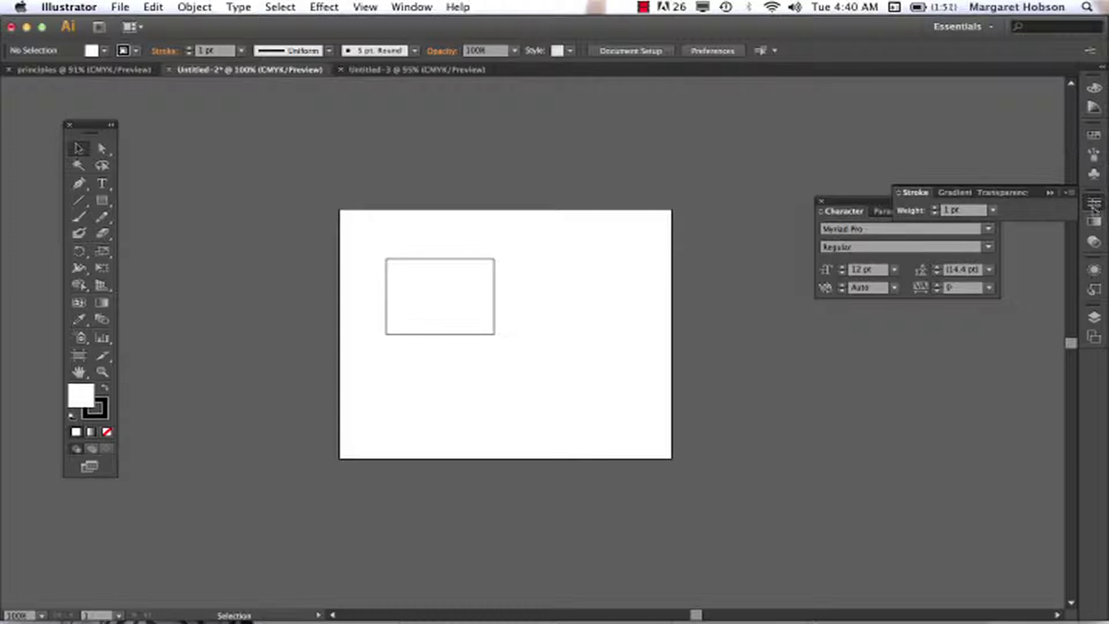
pyautogui.click(1094, 222)
pyautogui.click(1093, 245)
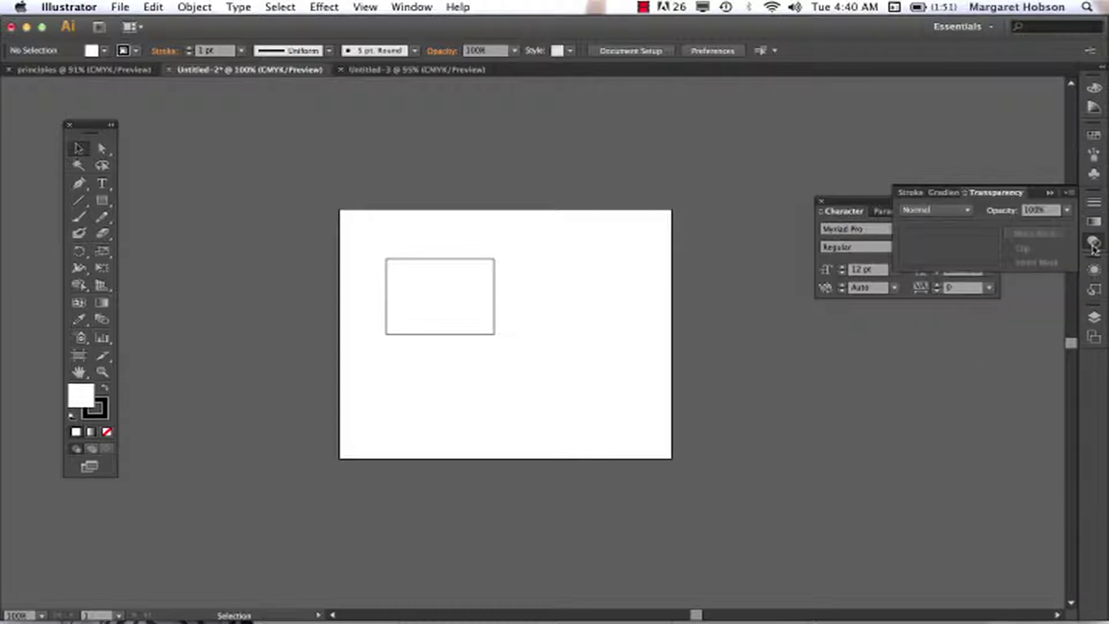
pyautogui.click(1094, 269)
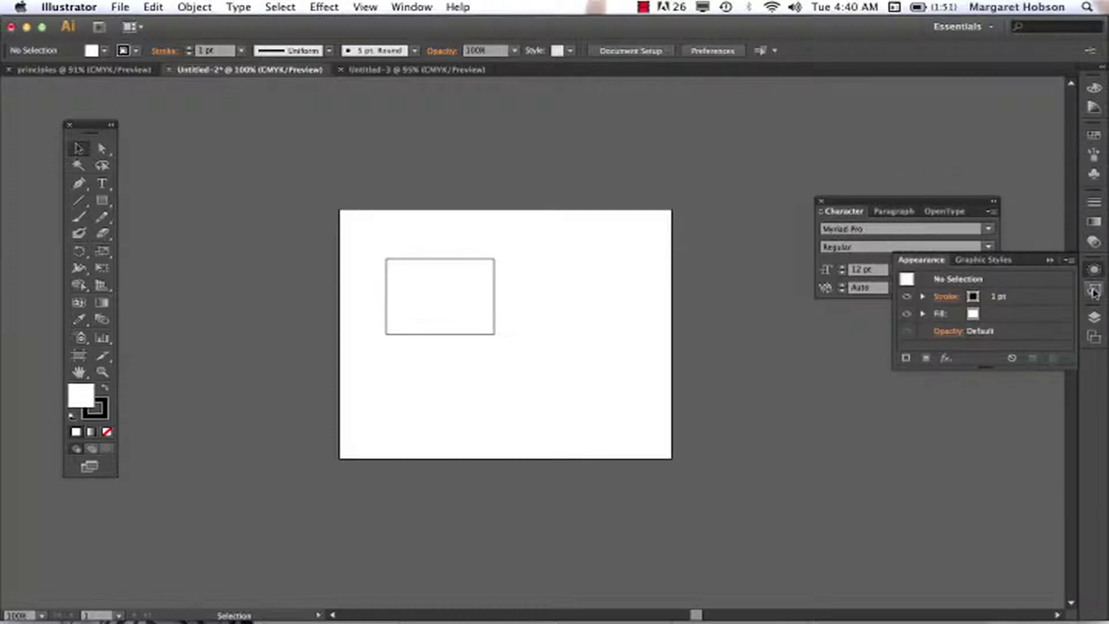
pyautogui.click(1092, 292)
pyautogui.click(1094, 317)
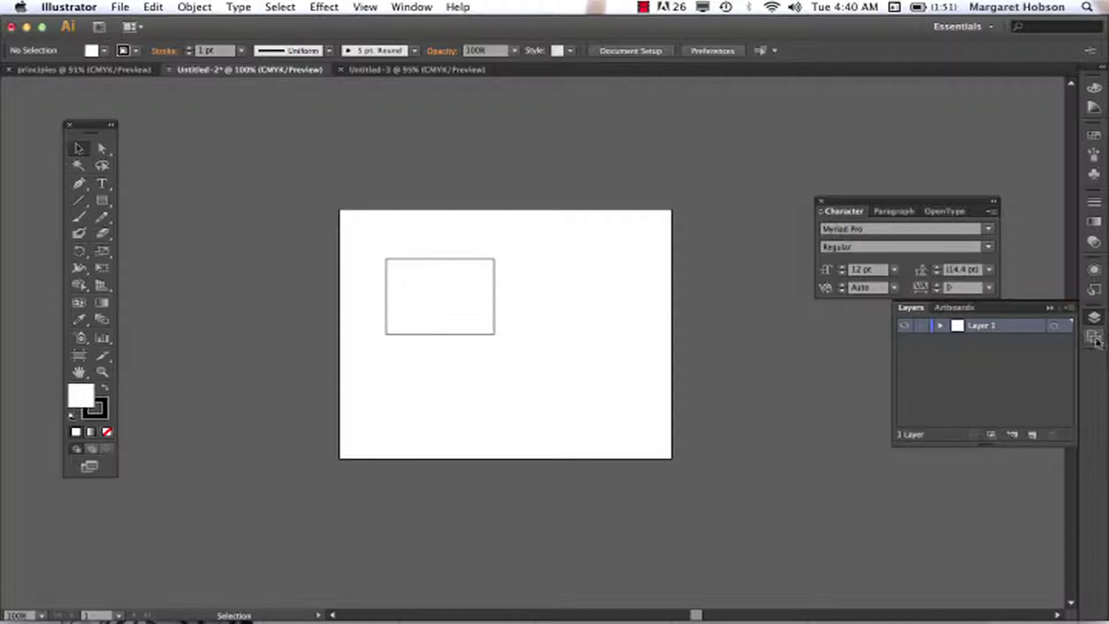
pyautogui.click(1095, 340)
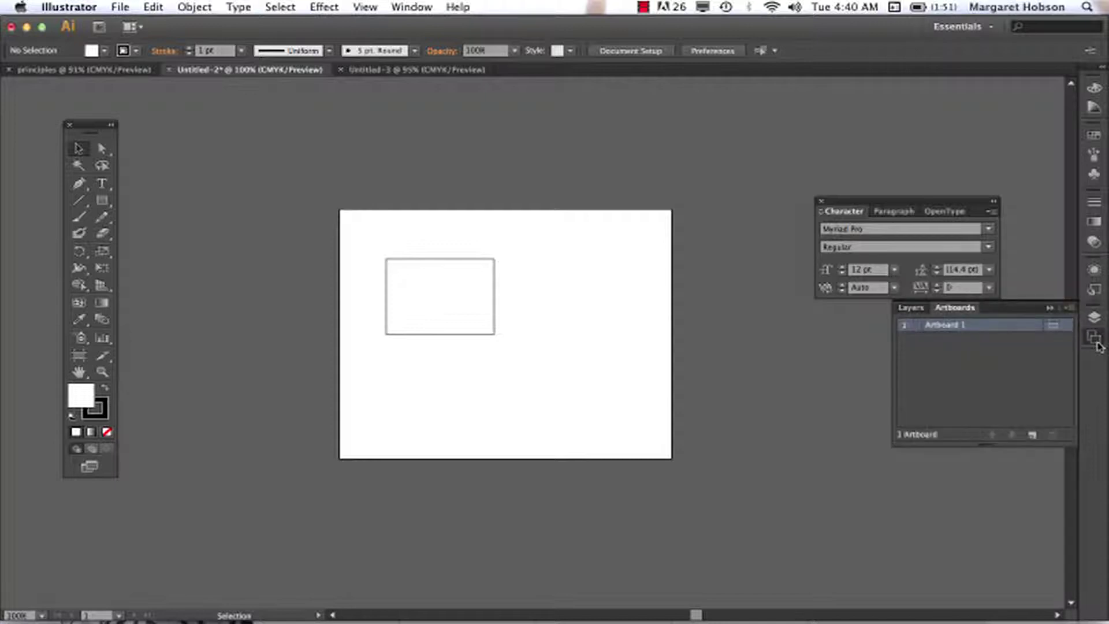
# - Open Window > Type > Paragraph Styles and drag it below the Artboards panel
pyautogui.click(406, 7)
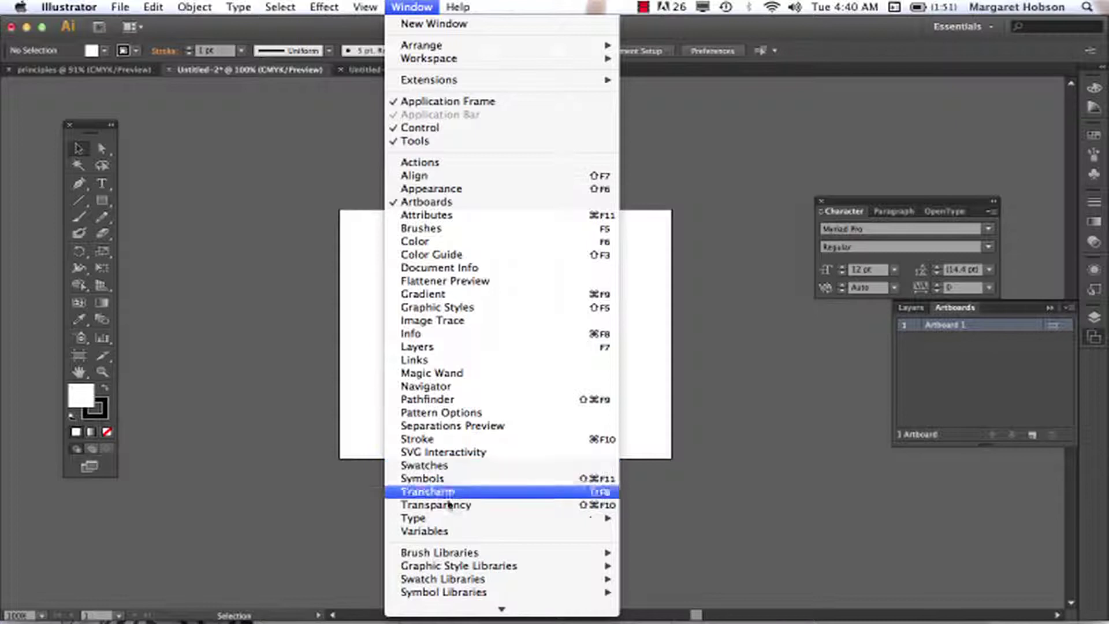
pyautogui.moveTo(449, 522)
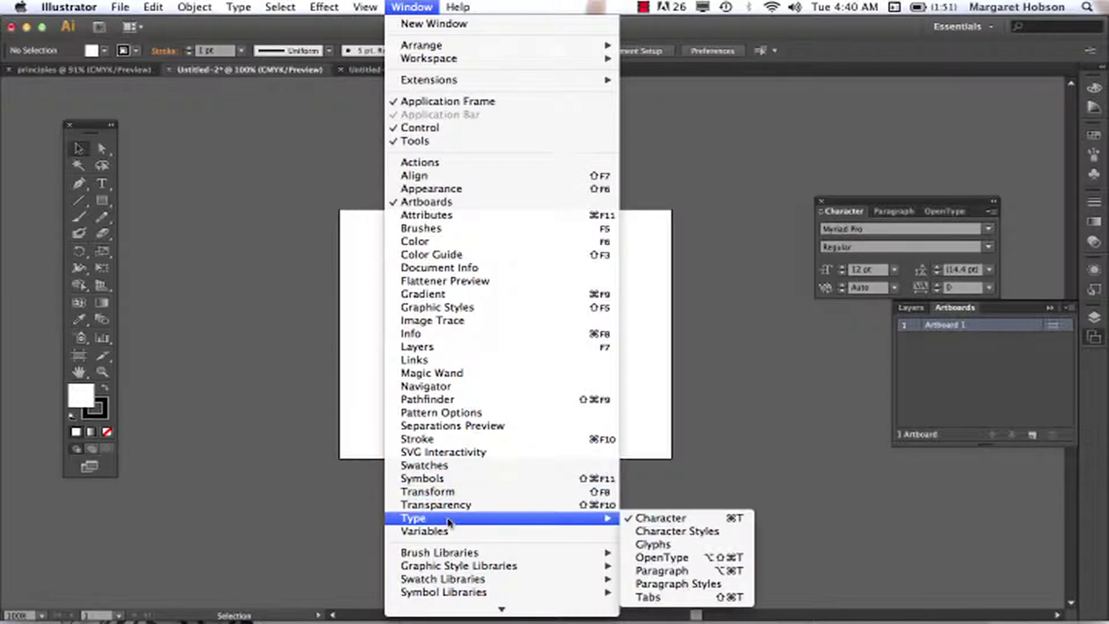
pyautogui.click(665, 584)
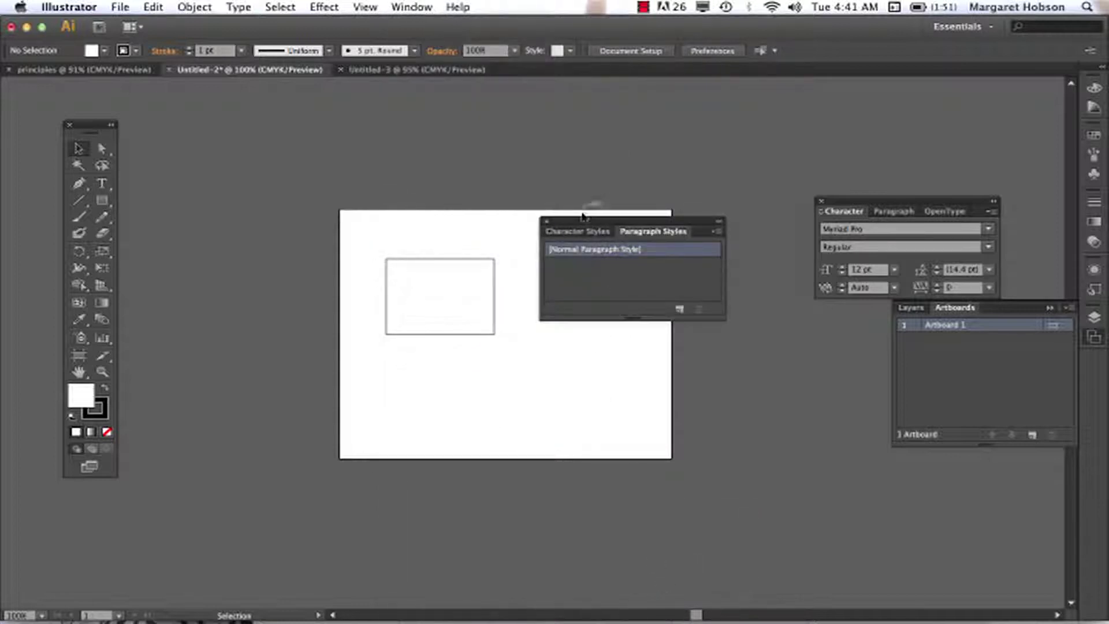
pyautogui.moveTo(584, 220); pyautogui.dragTo(862, 378)
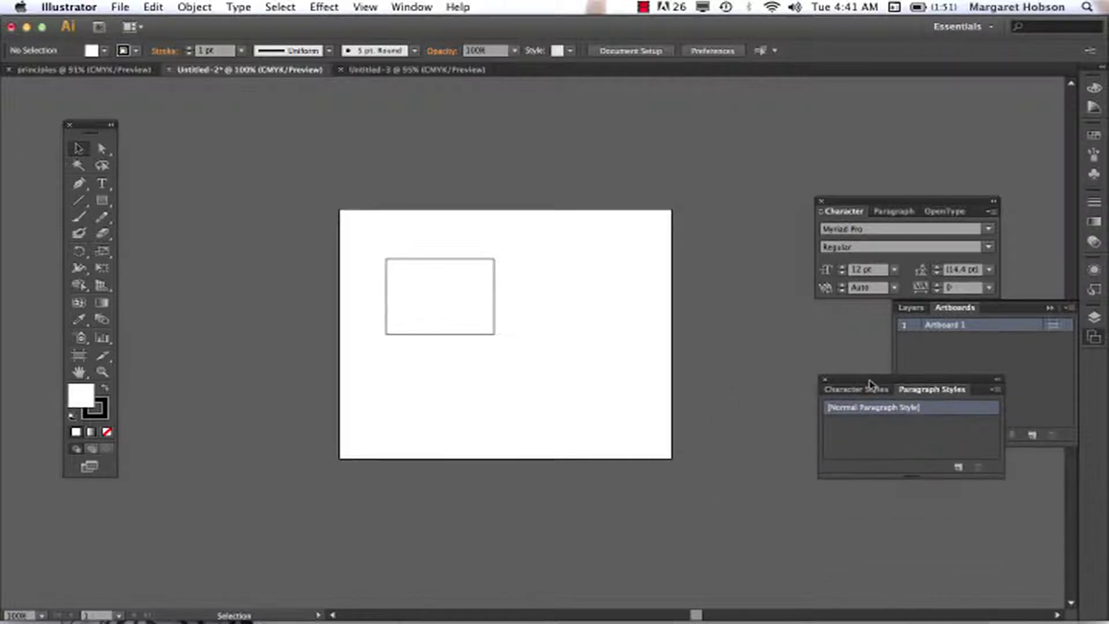
pyautogui.moveTo(854, 381); pyautogui.dragTo(912, 368)
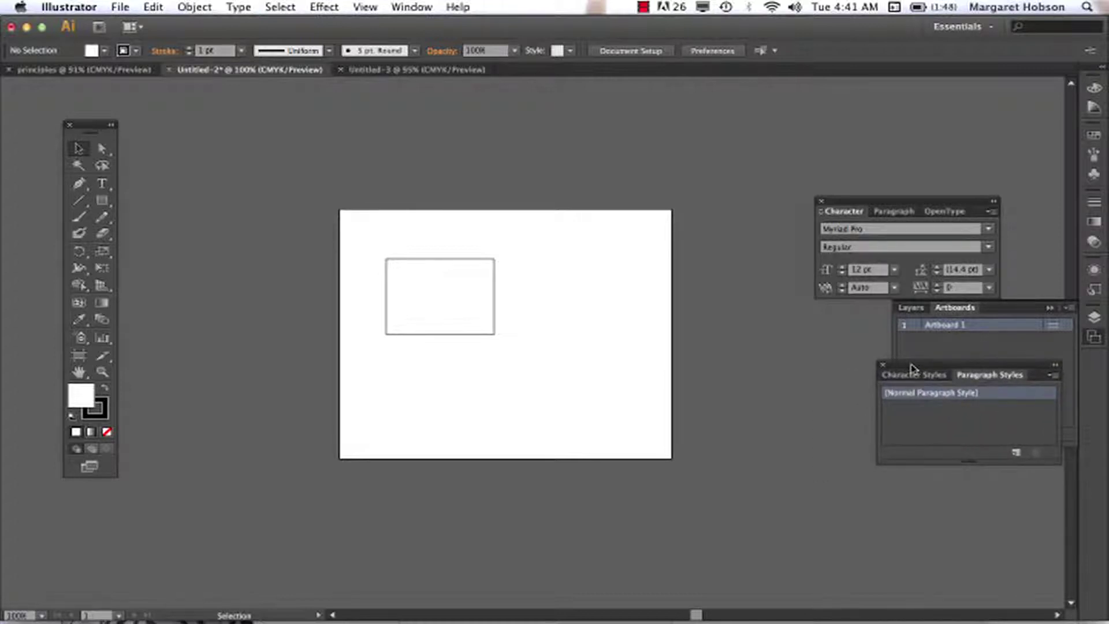